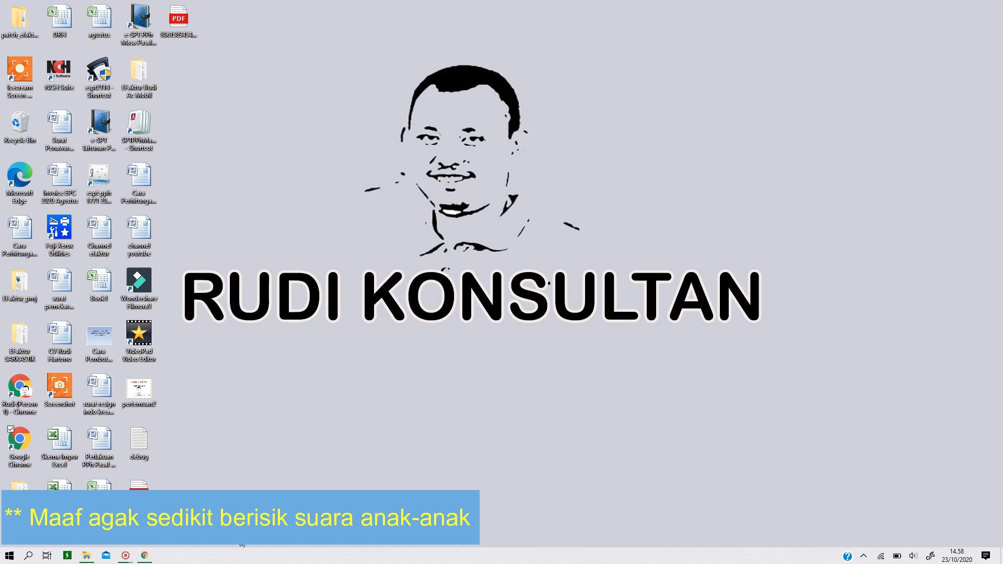
- Open web-efaktur.pajak.go.id in a new browser tab and authenticate with the PT. ENERGI PERKASA CAKRAWALA certificate
left_click(146, 557)
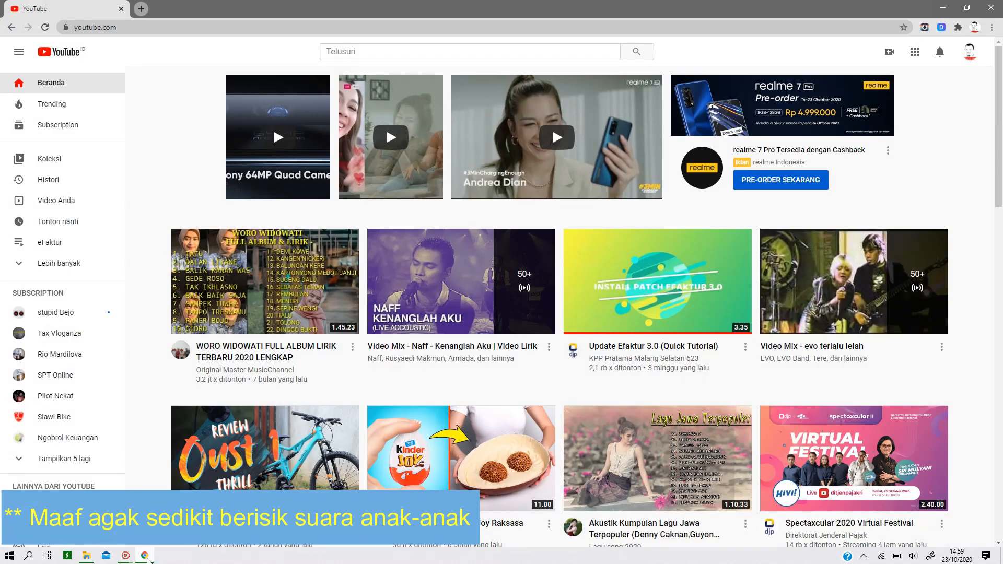
left_click(141, 9)
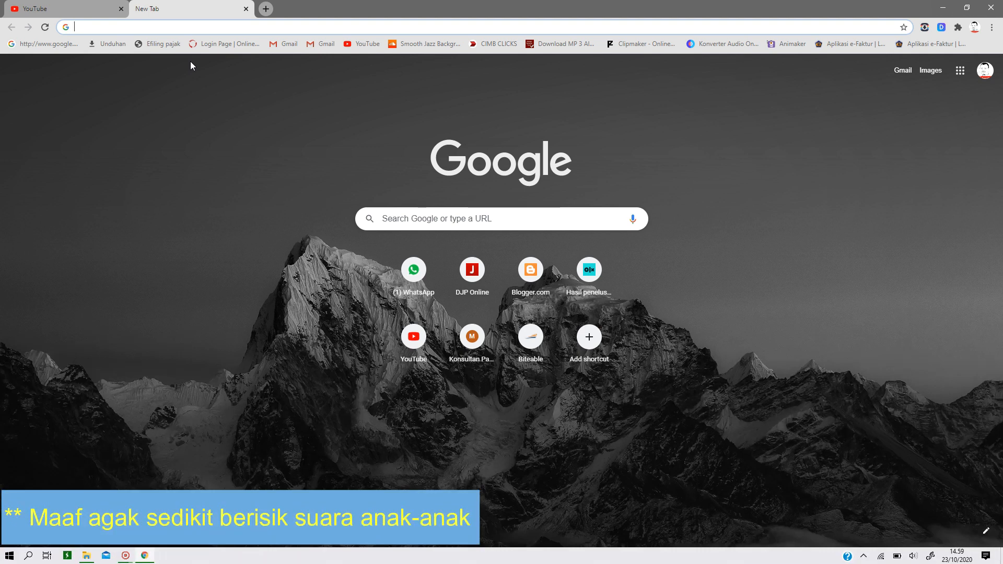
type("WEb.whatsapp.com")
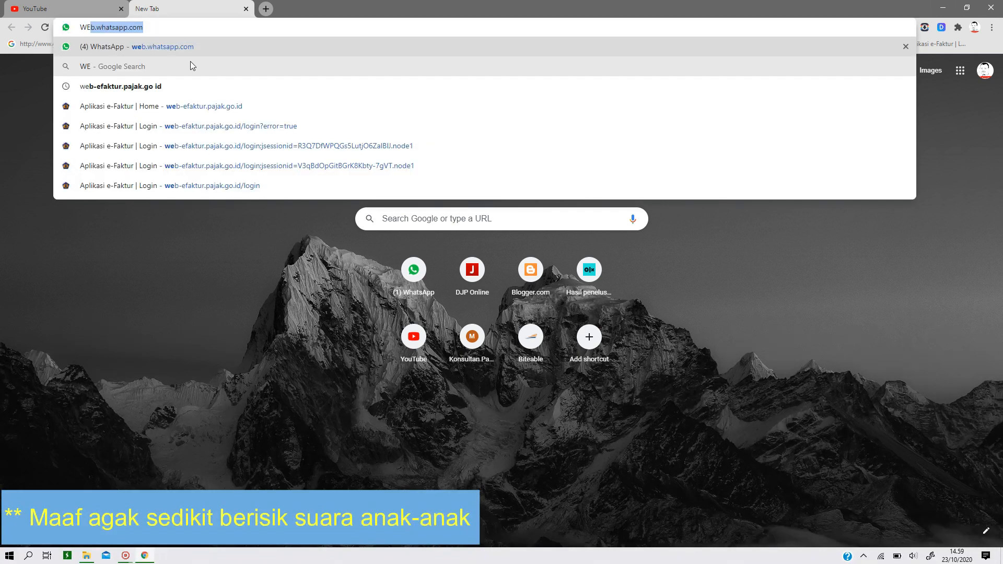
left_click(221, 102)
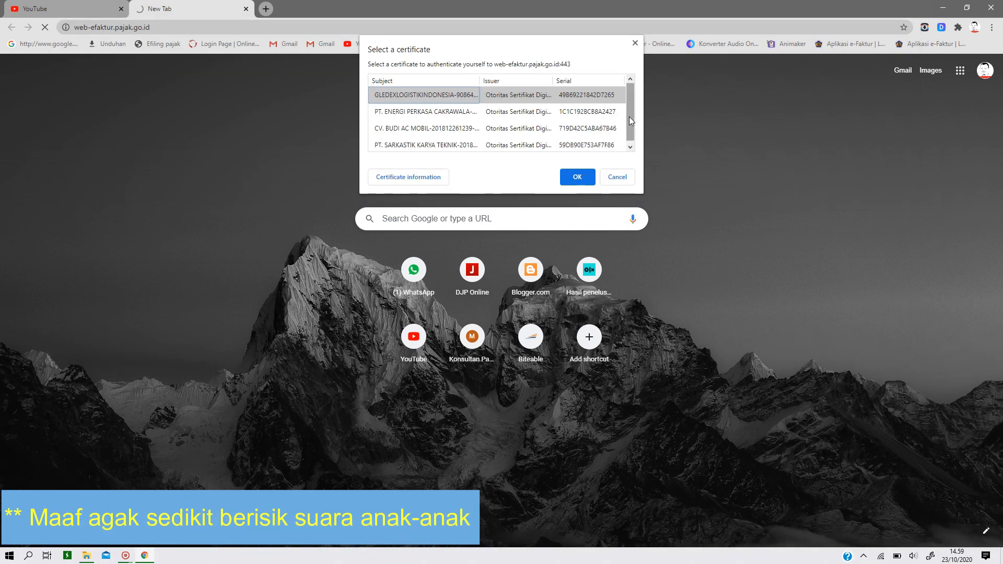
left_click(455, 115)
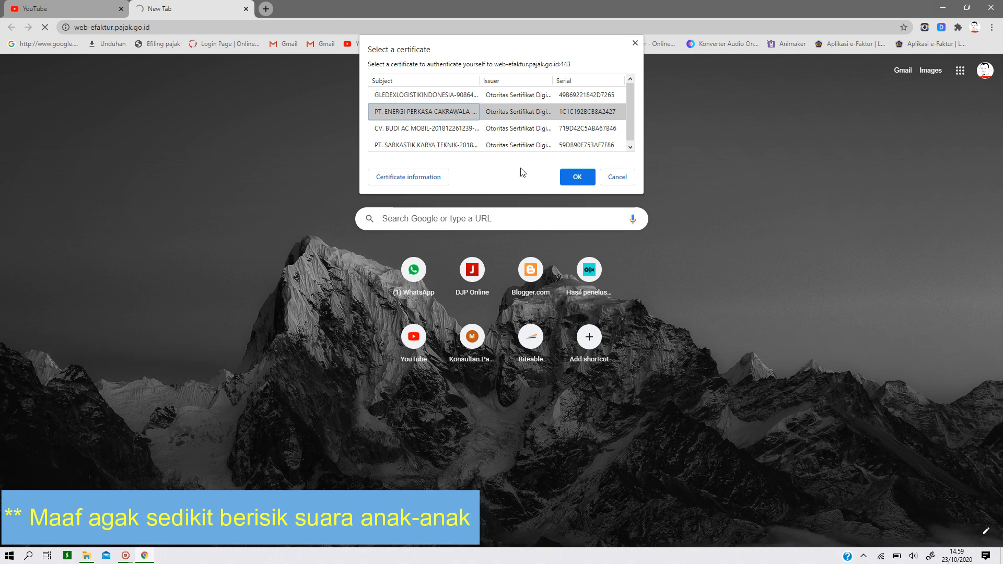
left_click(578, 178)
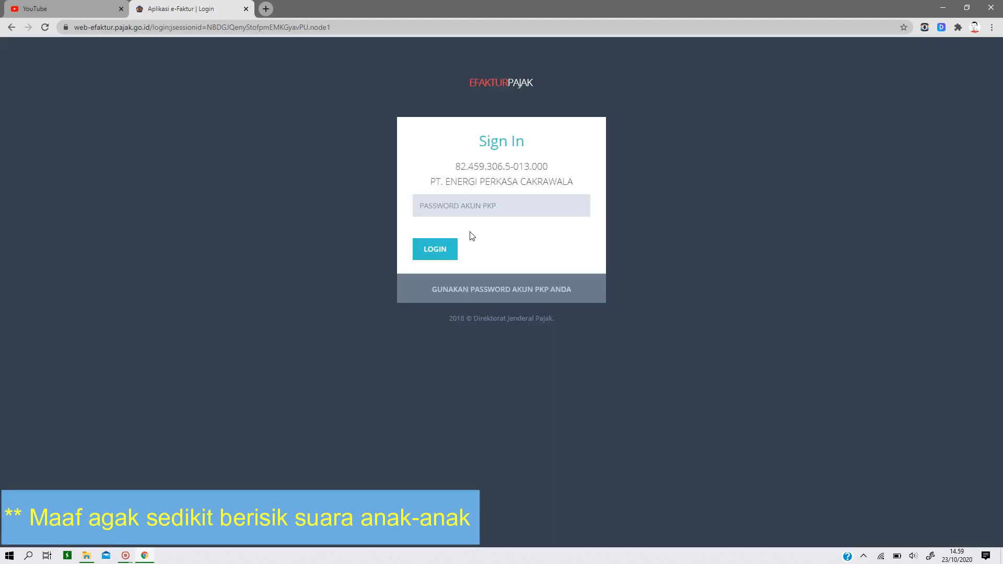
- Sign in to e-Faktur with the PKP account password and dismiss the browser's offer to save it
left_click(468, 209)
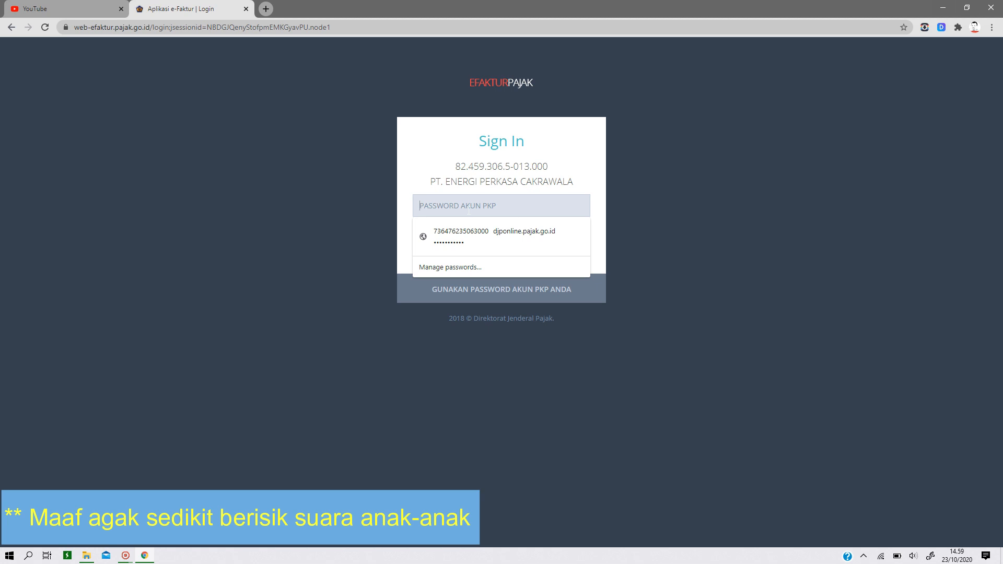
key("Escape")
type("***")
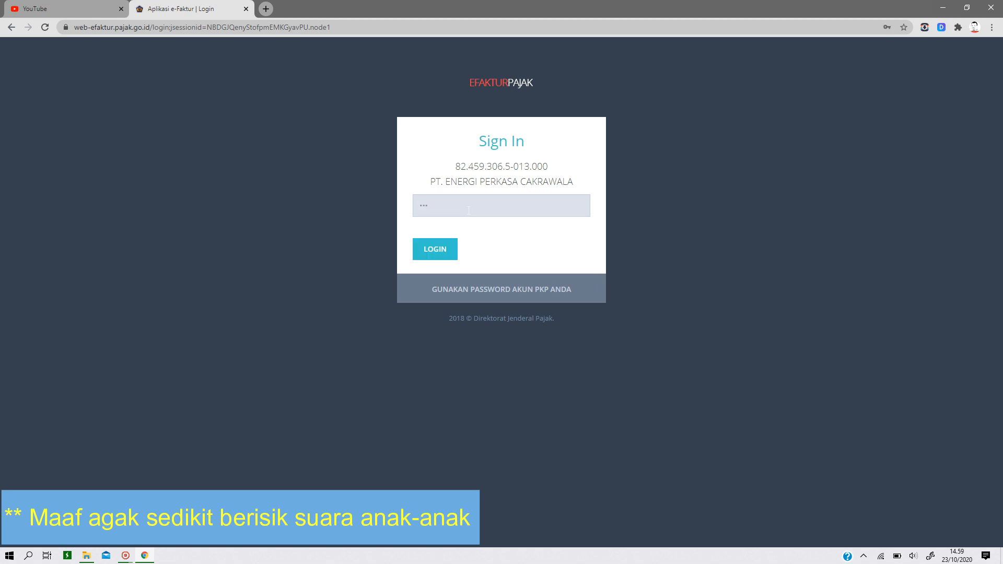
type("*****")
left_click(436, 255)
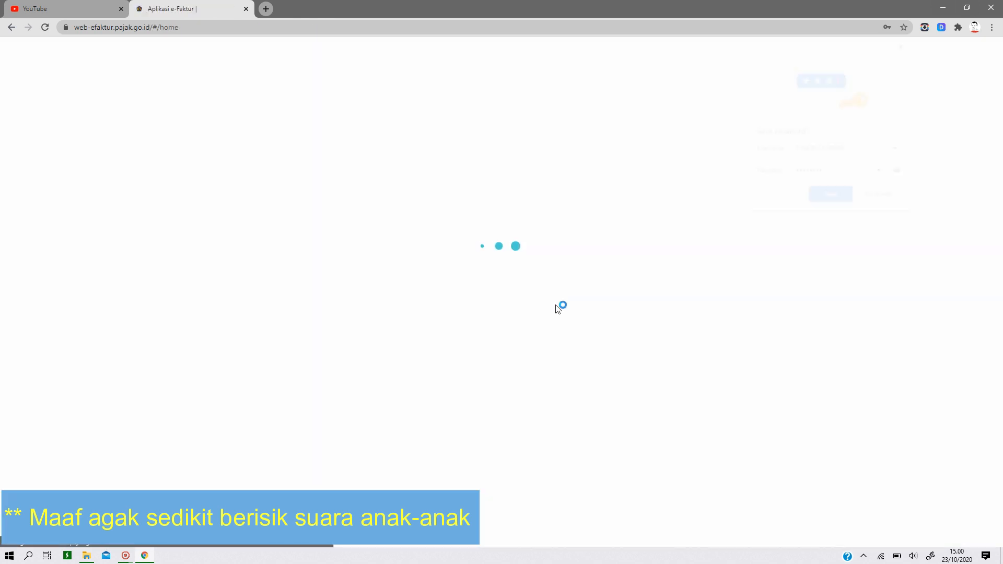
left_click(897, 202)
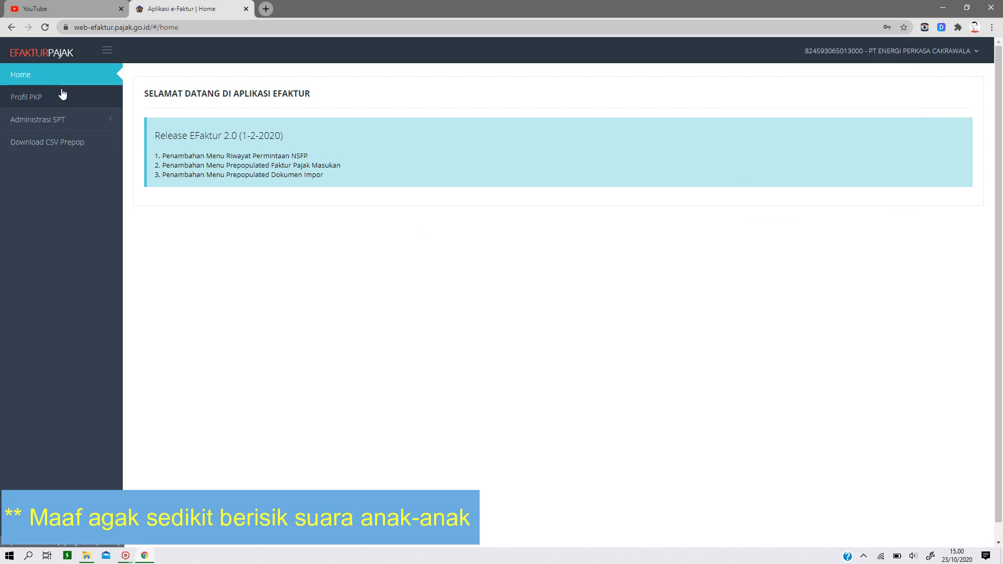
- Go to Monitoring SPT under Administrasi SPT and display the SPT list for tax year 2020
left_click(36, 120)
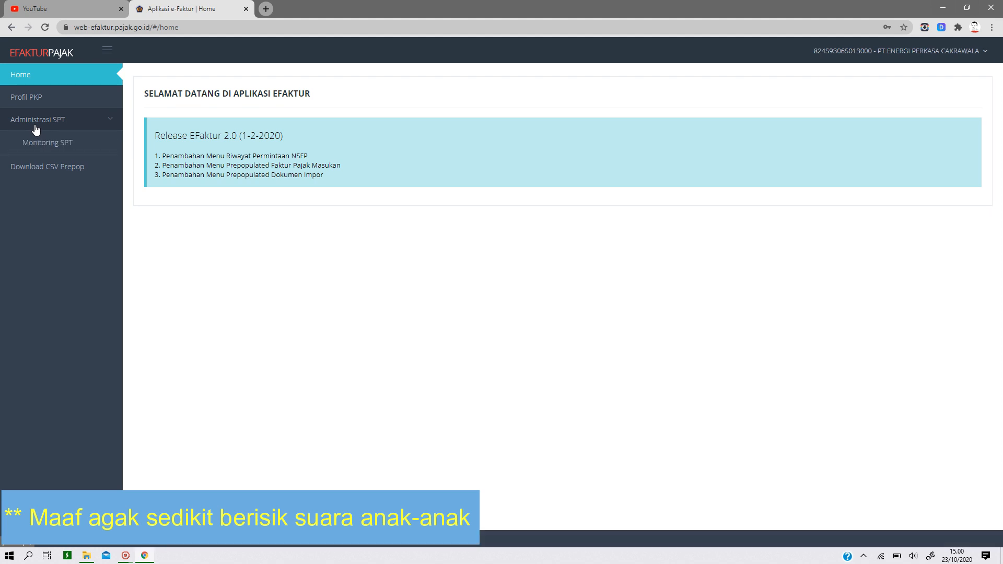
left_click(61, 149)
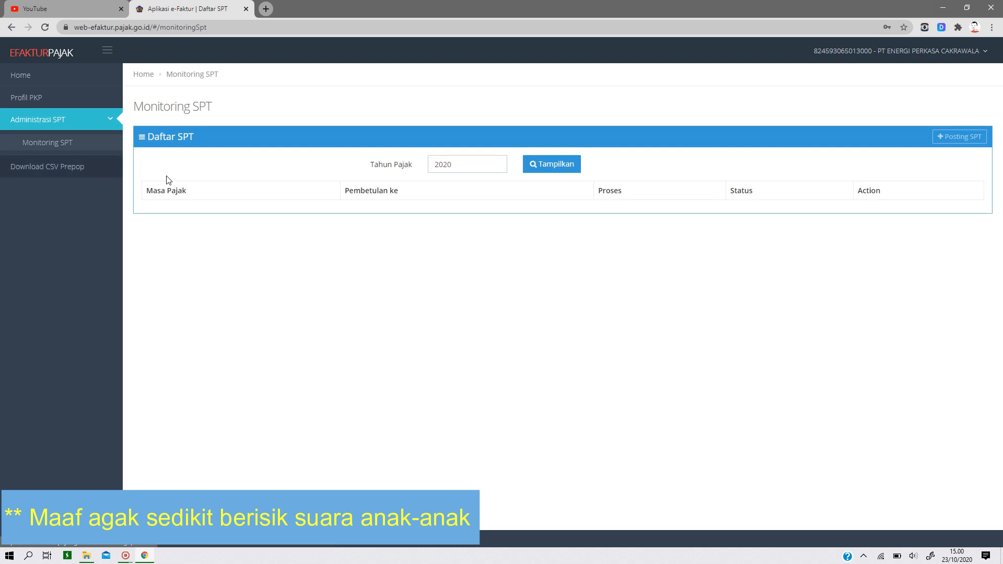
left_click(551, 163)
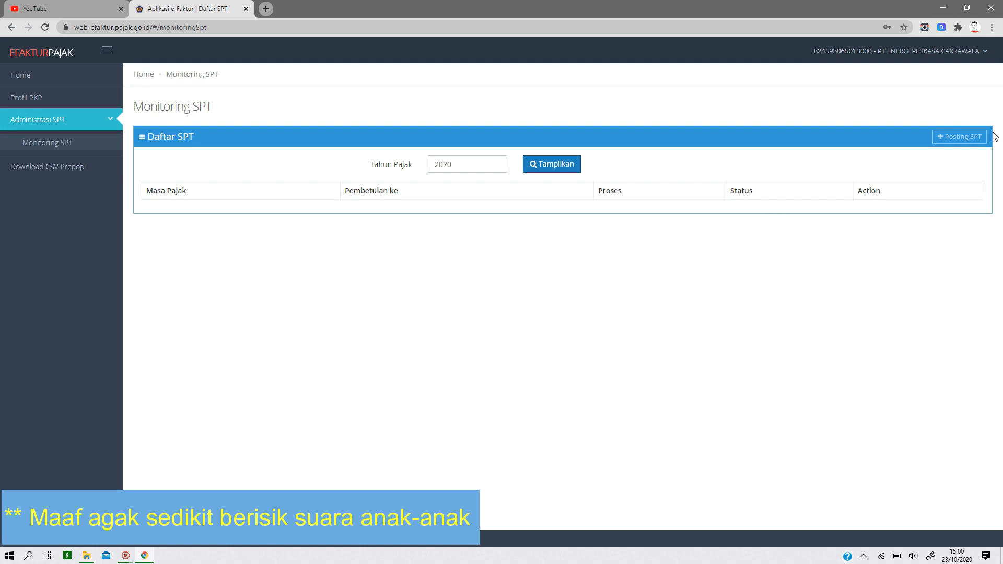
- Post an SPT for tax year 2020, Masa Pajak 9, Pembetulan Ke 1, and acknowledge the queue notice
left_click(950, 137)
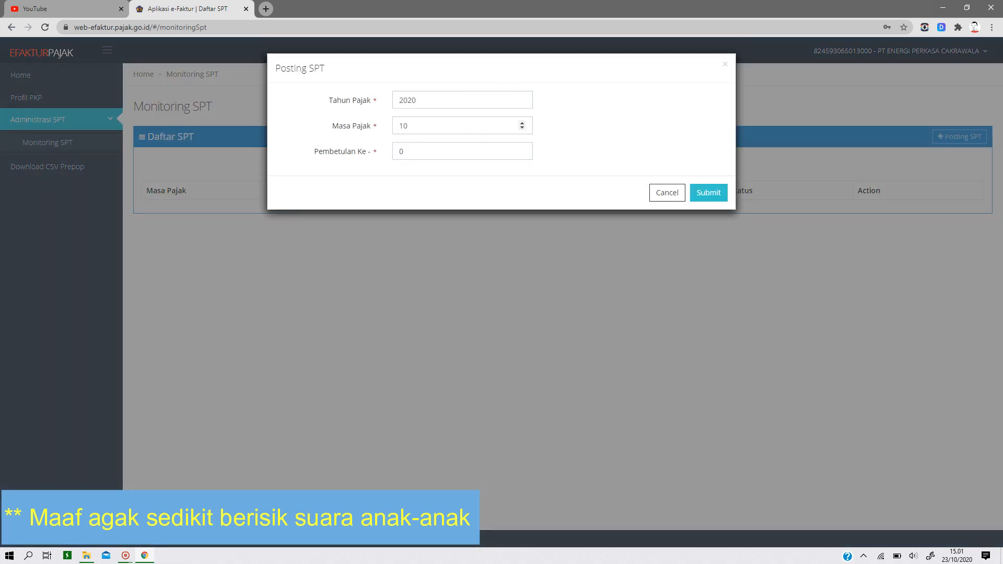
left_click(521, 128)
key("Tab")
type("1")
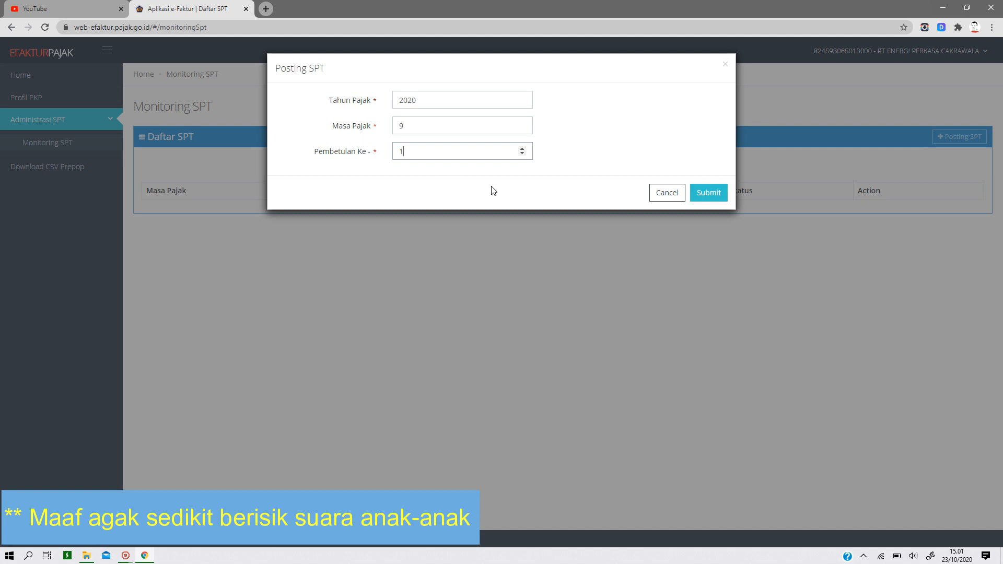
left_click(704, 197)
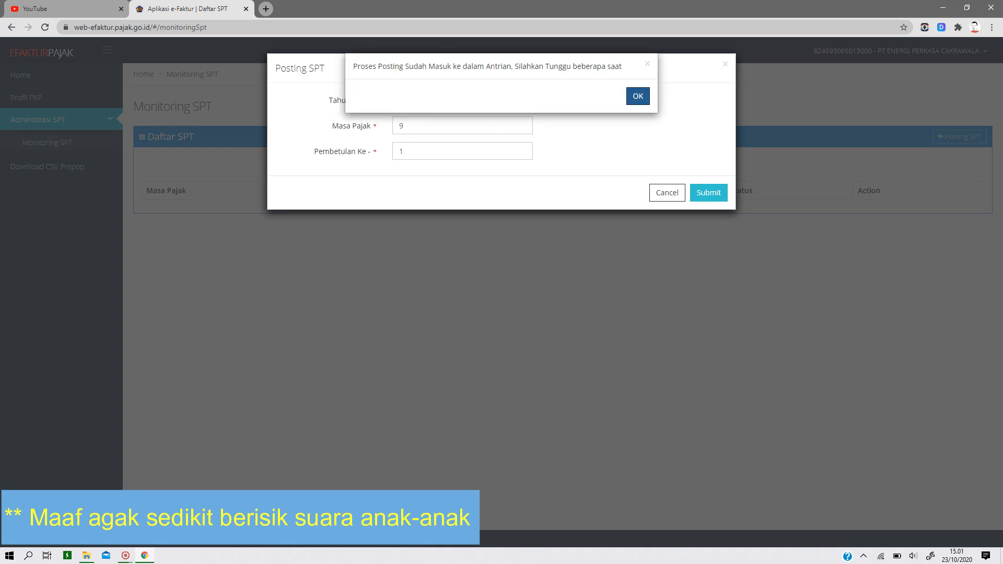
left_click(632, 98)
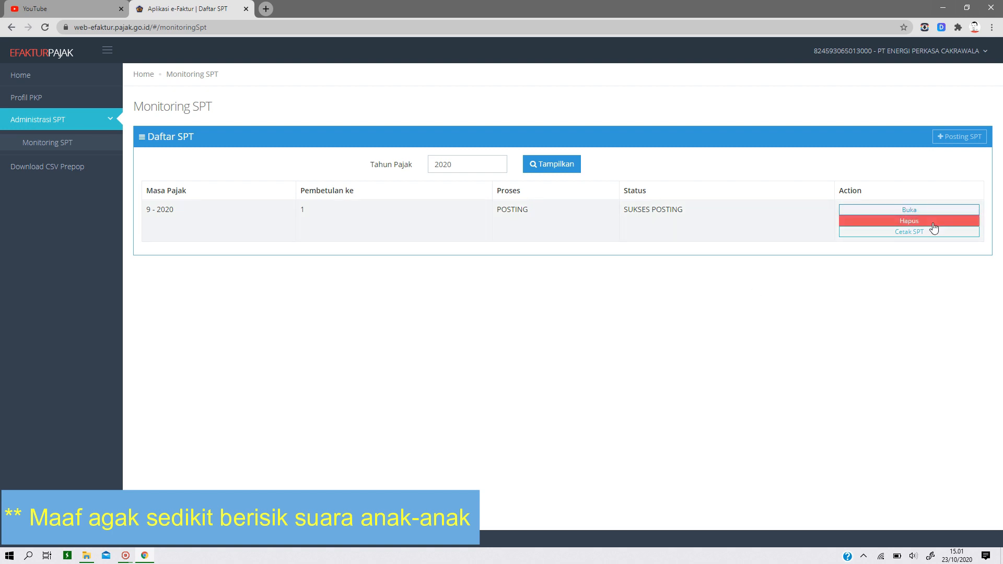
- Open the 9-2020 SPT and display the form B2. PM Dapat Dikreditkan atas Perolehan Dalam Negeri in Lampiran Detail
left_click(919, 211)
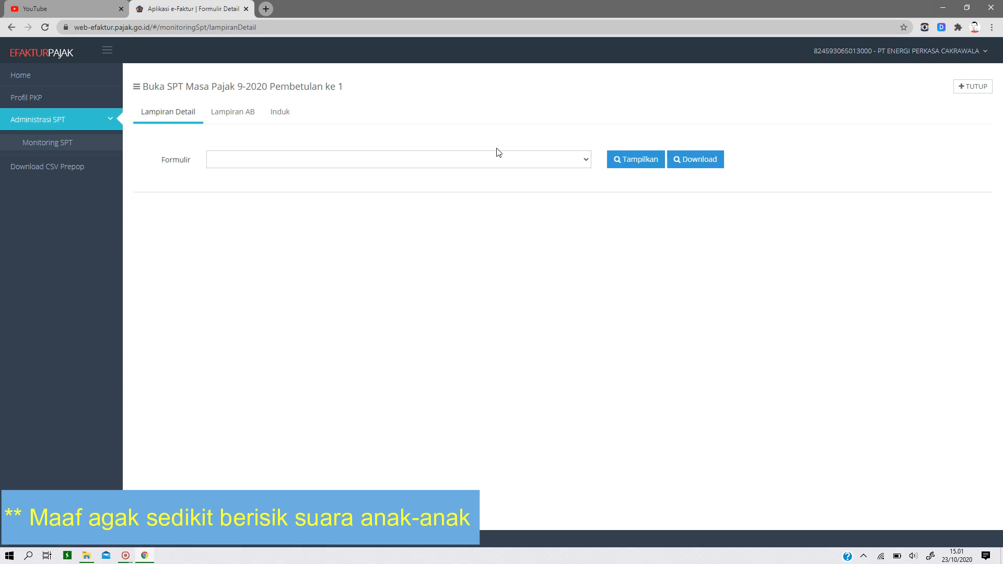
left_click(587, 160)
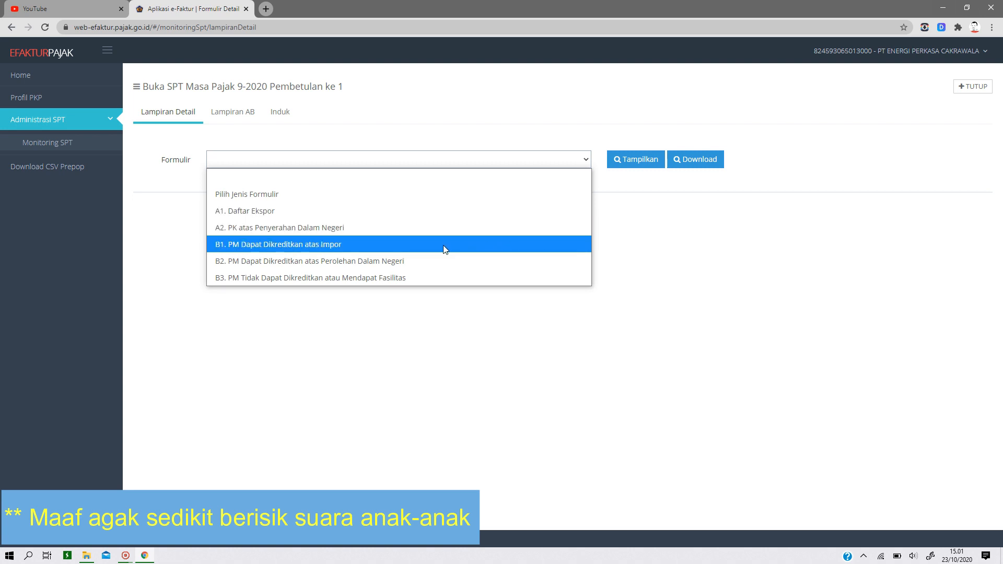
left_click(407, 245)
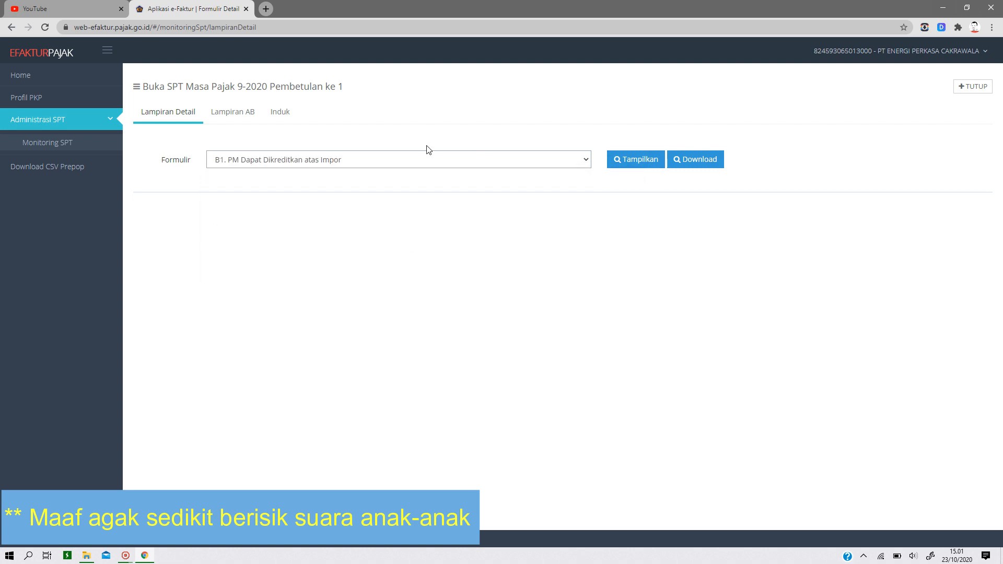
left_click(419, 166)
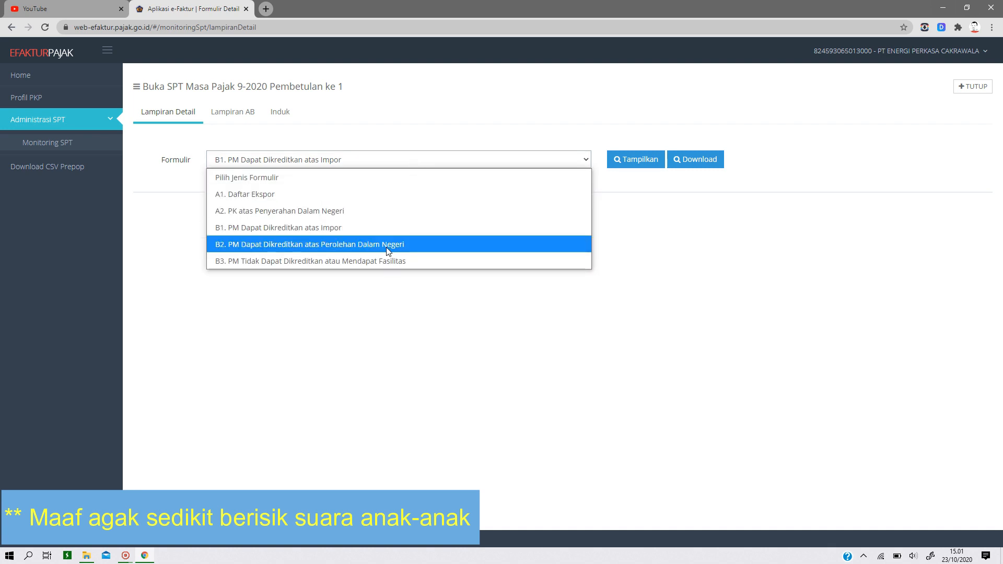
left_click(413, 244)
left_click(636, 166)
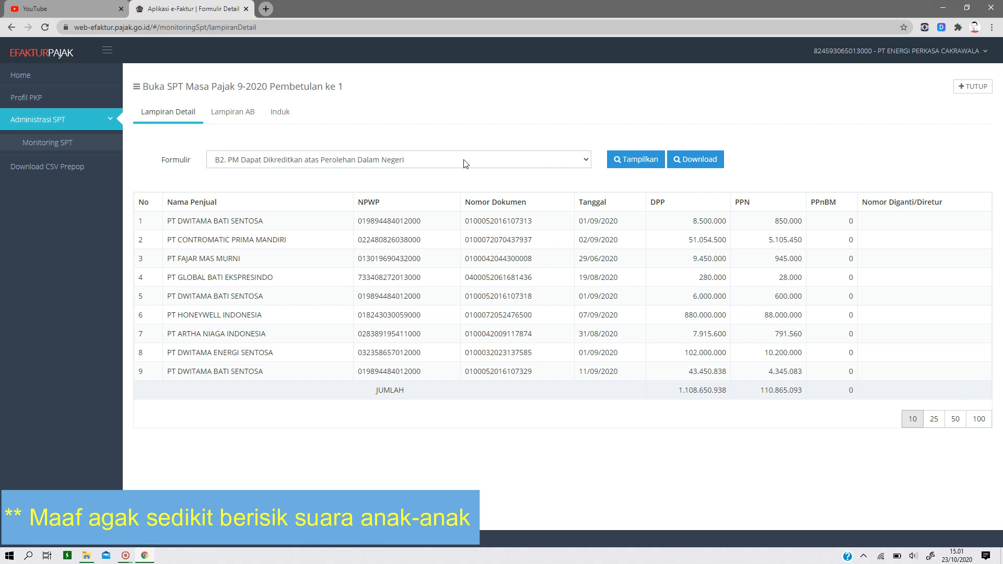
left_click(400, 162)
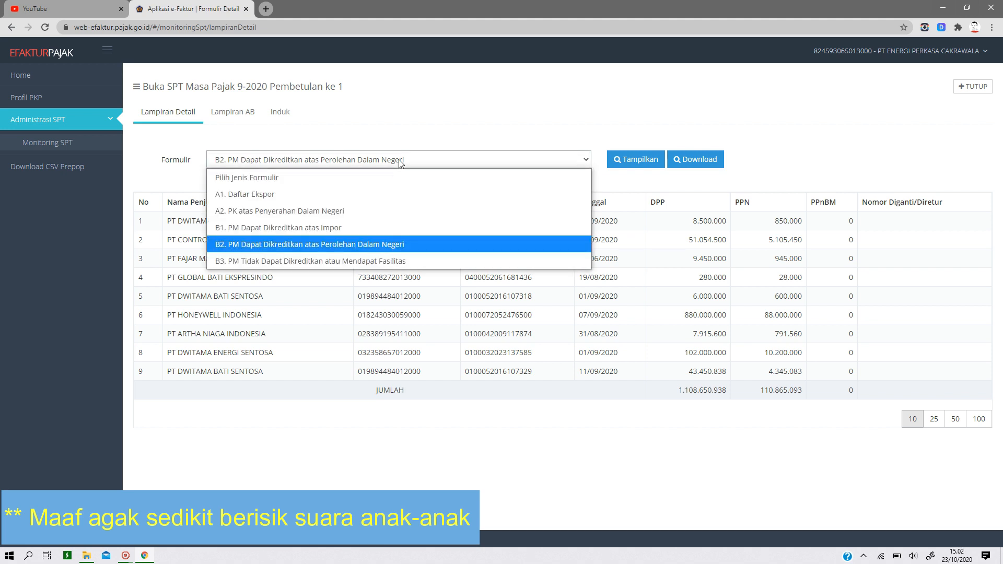
left_click(465, 104)
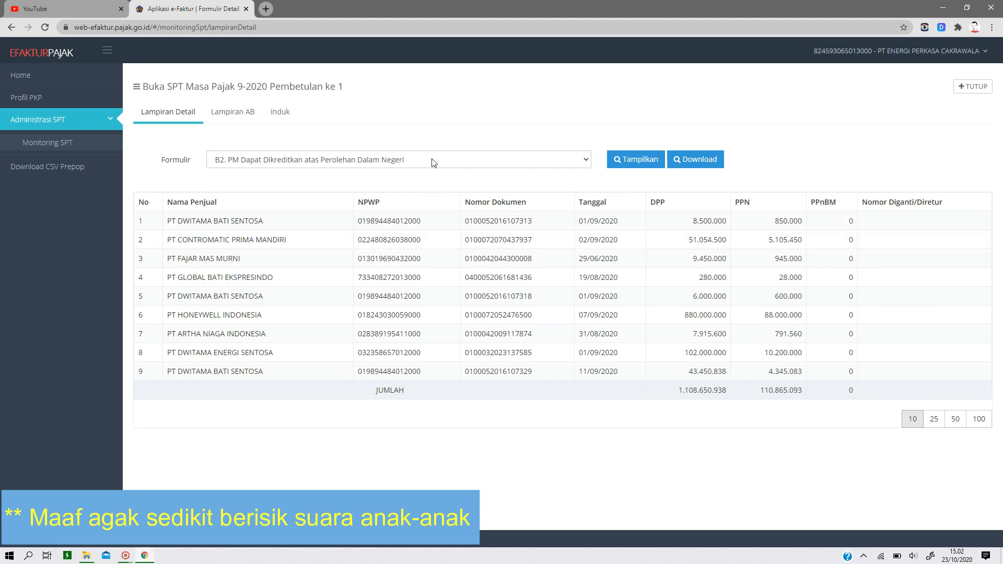
- Review Lampiran AB's delivery recap, acquisition recap and creditable input tax sections, including the compensation fields
left_click(237, 114)
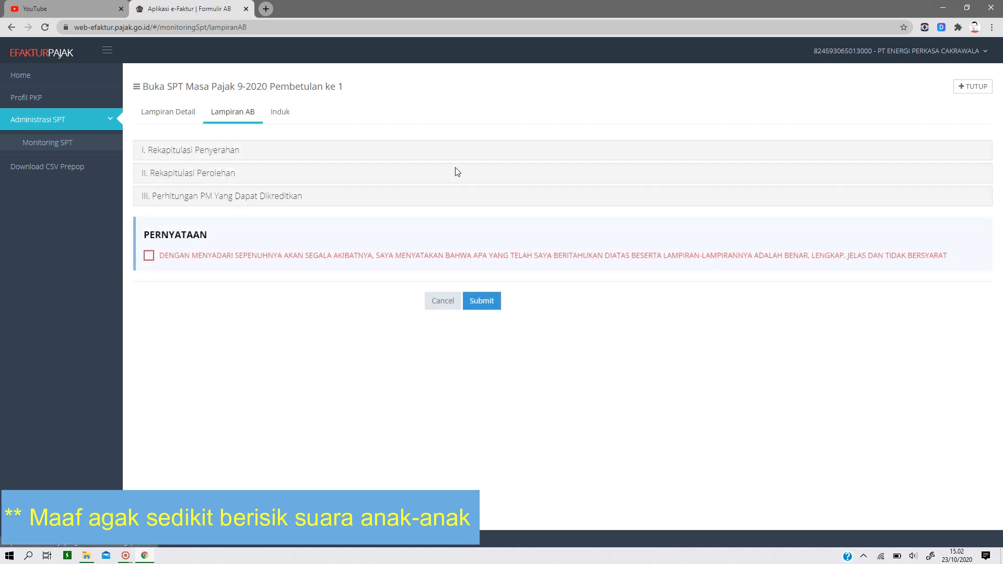
left_click(189, 153)
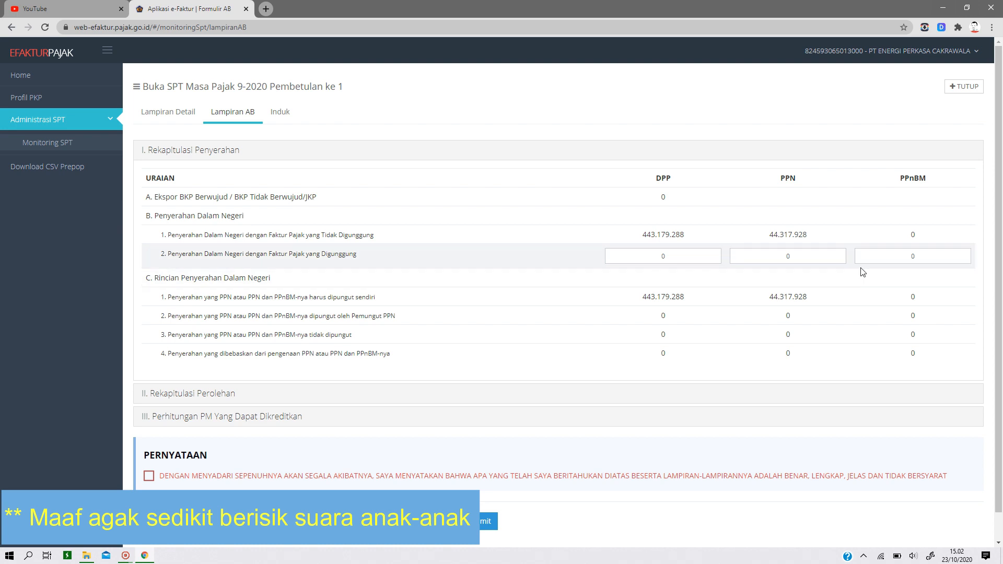
left_click(173, 400)
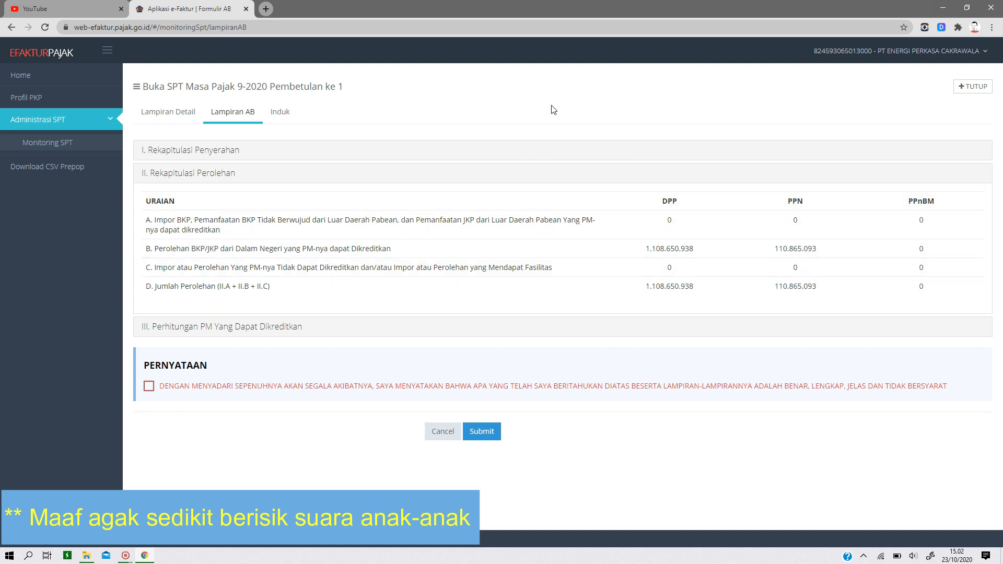
left_click(226, 329)
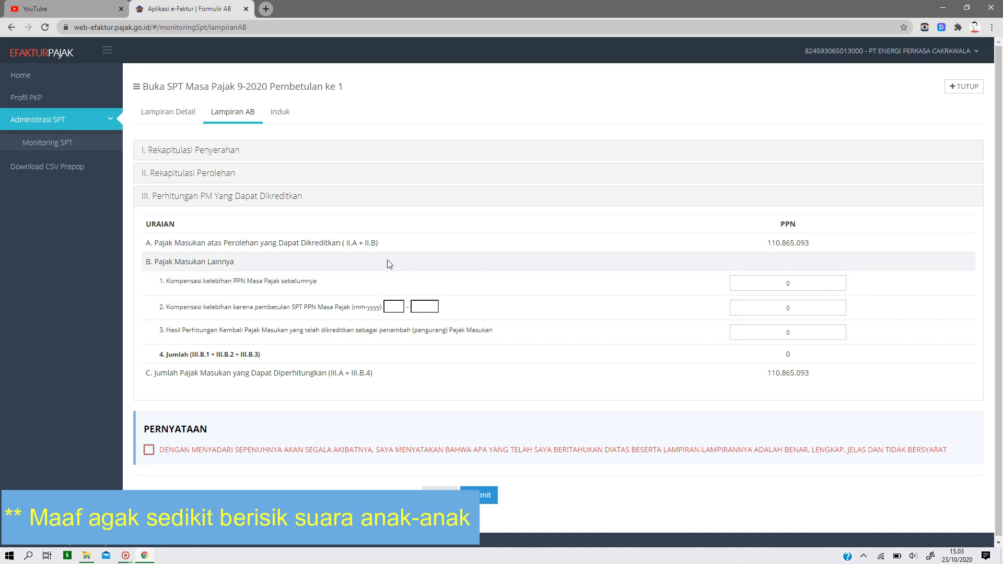
left_click(828, 284)
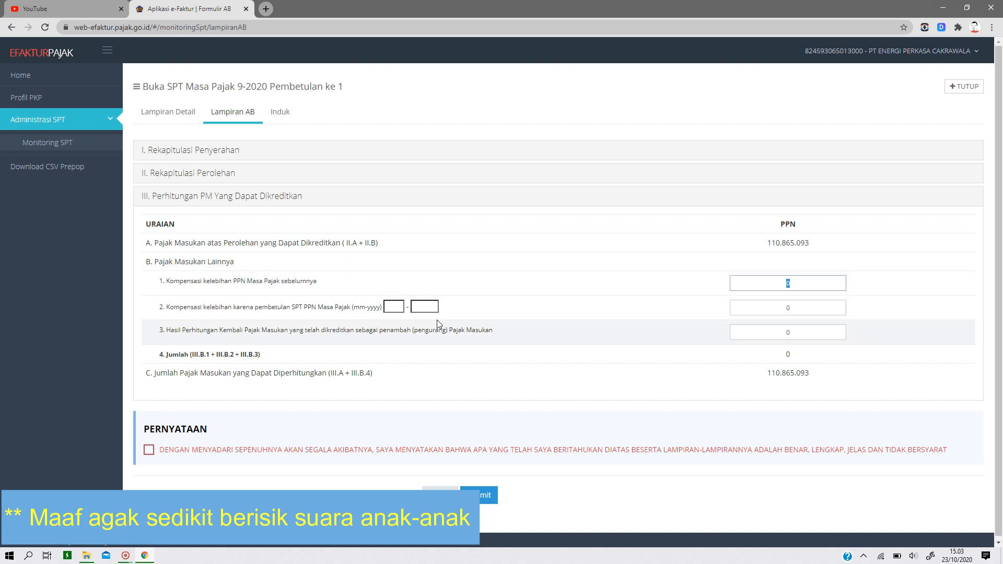
left_click(394, 307)
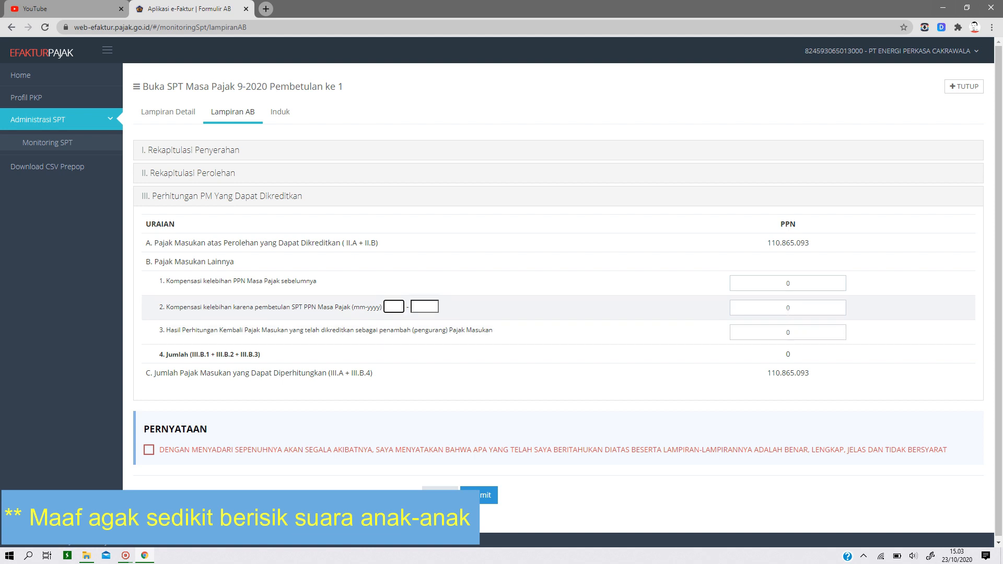
left_click(788, 308)
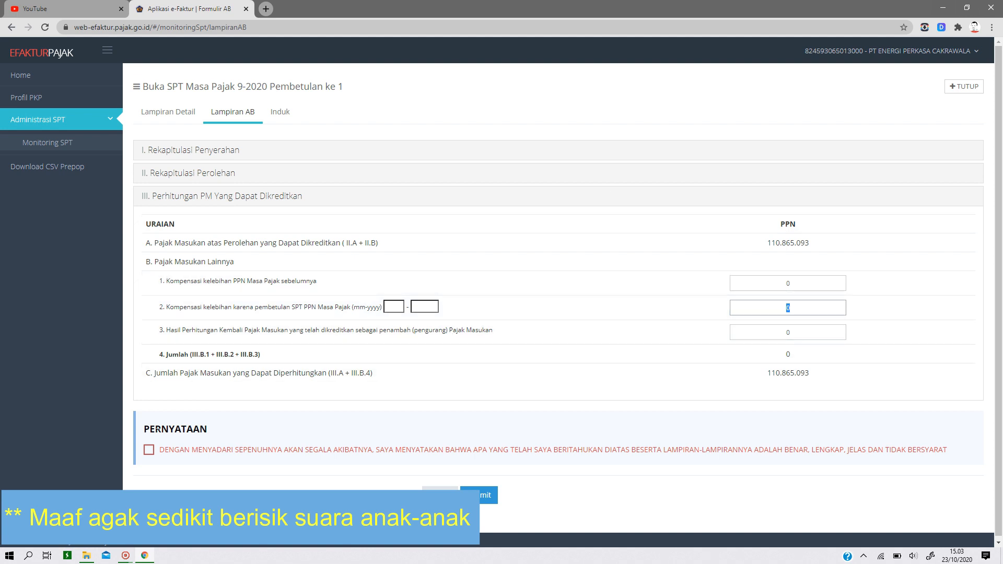
- Accept the PERNYATAAN declaration and submit Lampiran AB
left_click(149, 453)
left_click(481, 503)
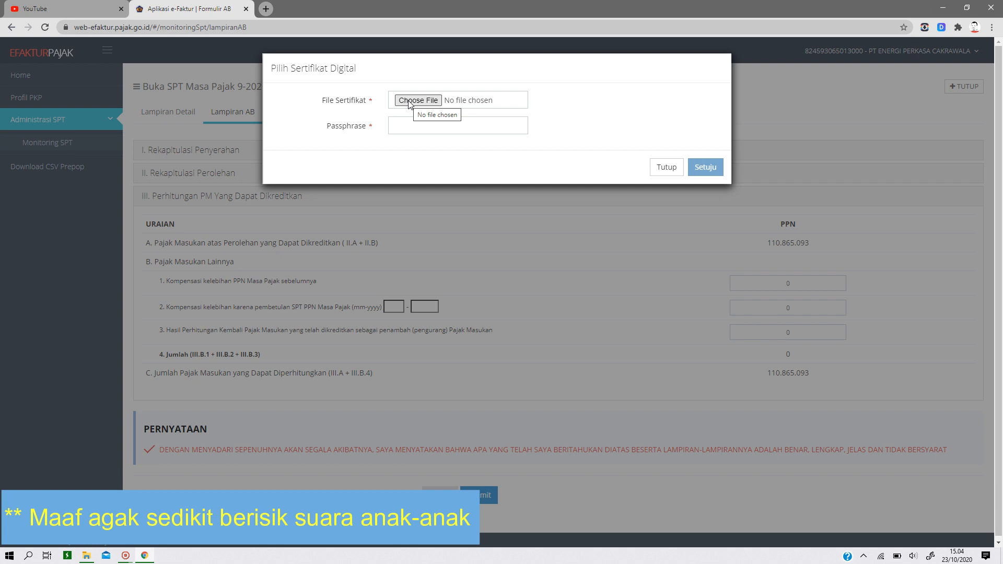
- Select the EPC digital certificate from the sertifikat digital folder in Downloads as the File Sertifikat
left_click(409, 105)
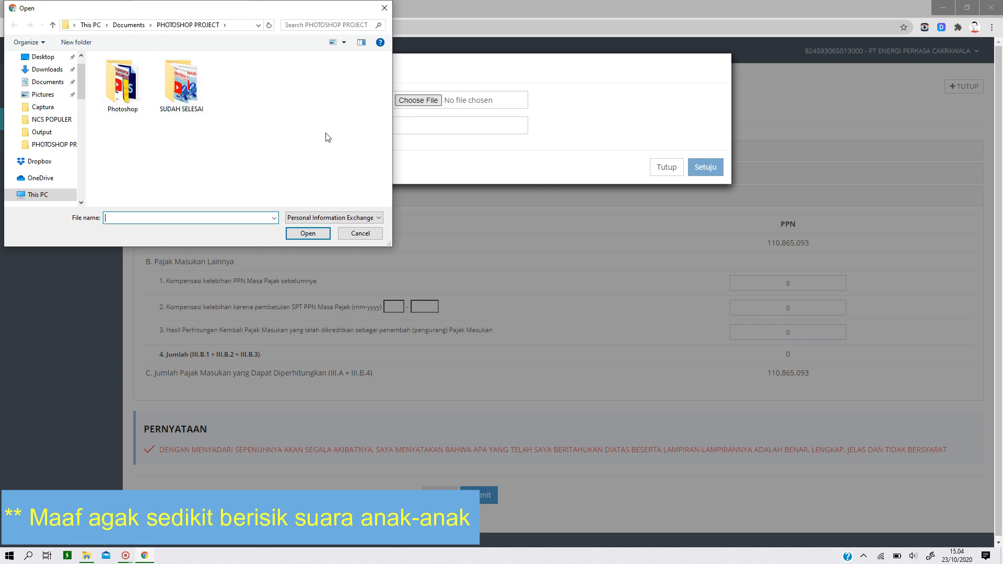
left_click(47, 70)
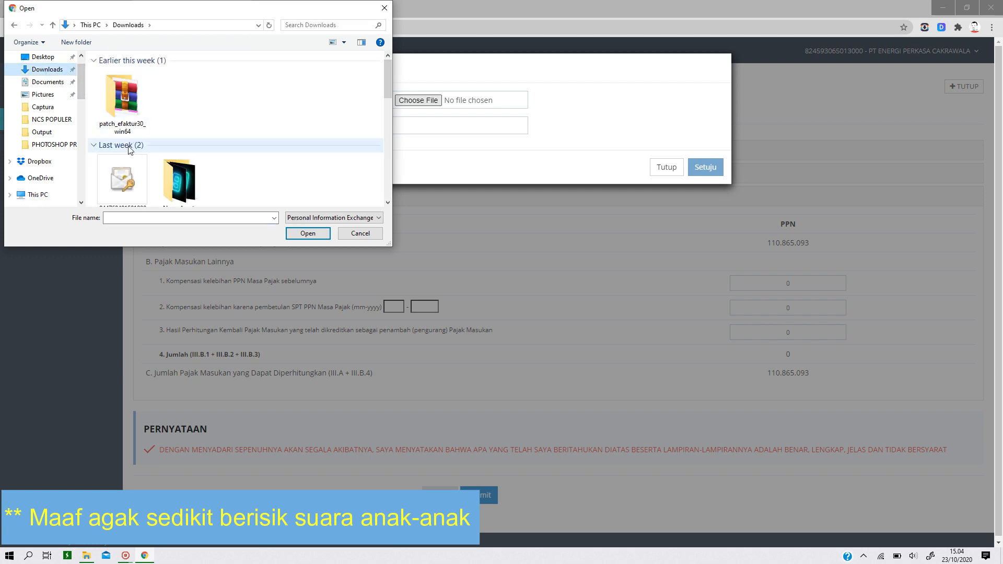
double_click(137, 175)
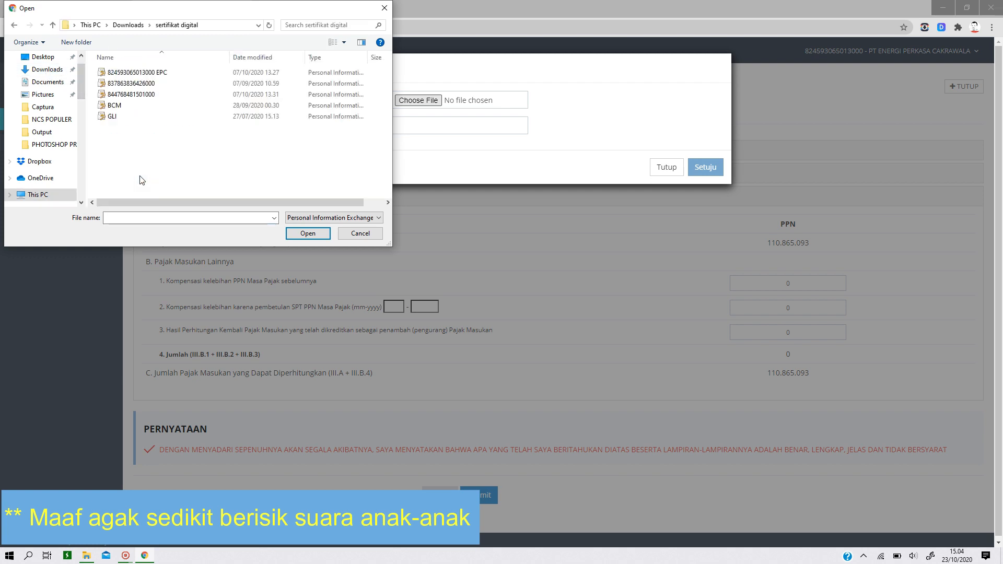
left_click(163, 76)
double_click(163, 79)
- Enter the certificate passphrase, approve signing Lampiran AB, decline saving the password and acknowledge the submission notice
left_click(407, 126)
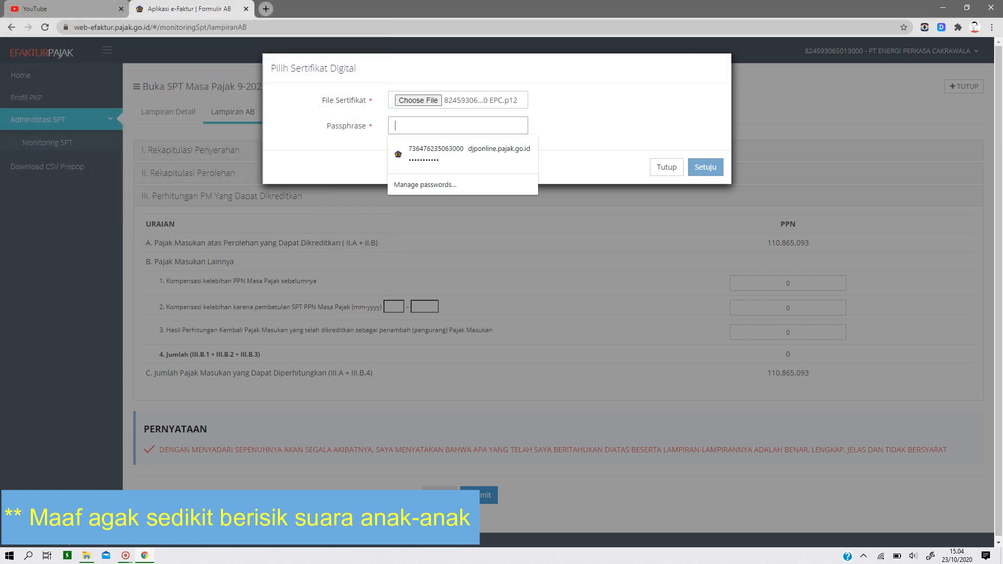
type("*")
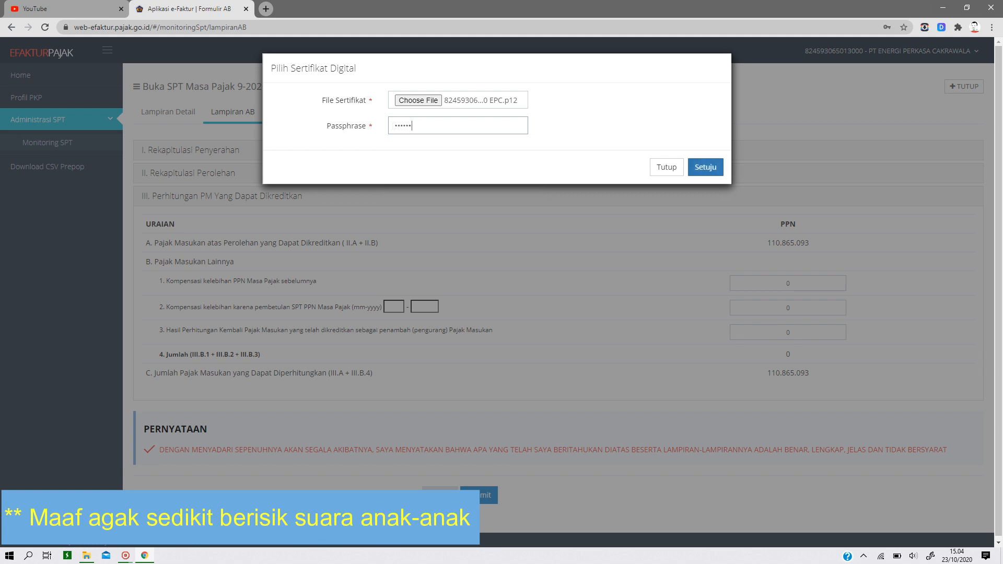
left_click(706, 171)
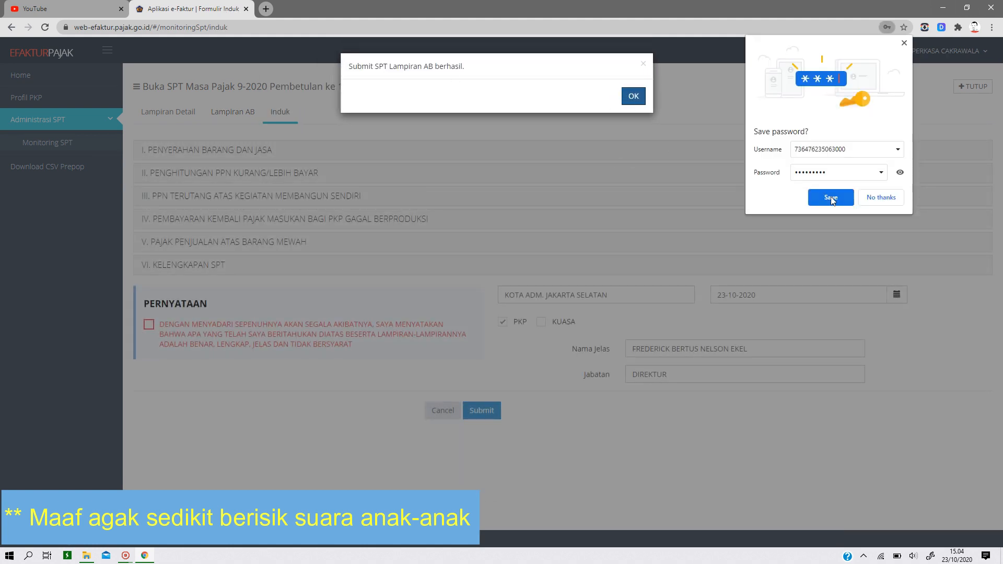
left_click(871, 199)
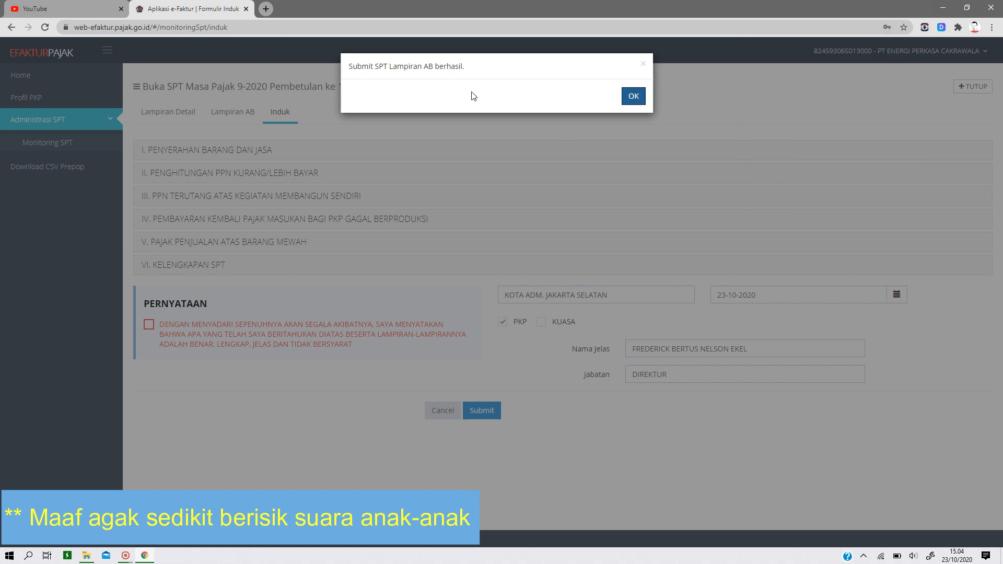
left_click(633, 96)
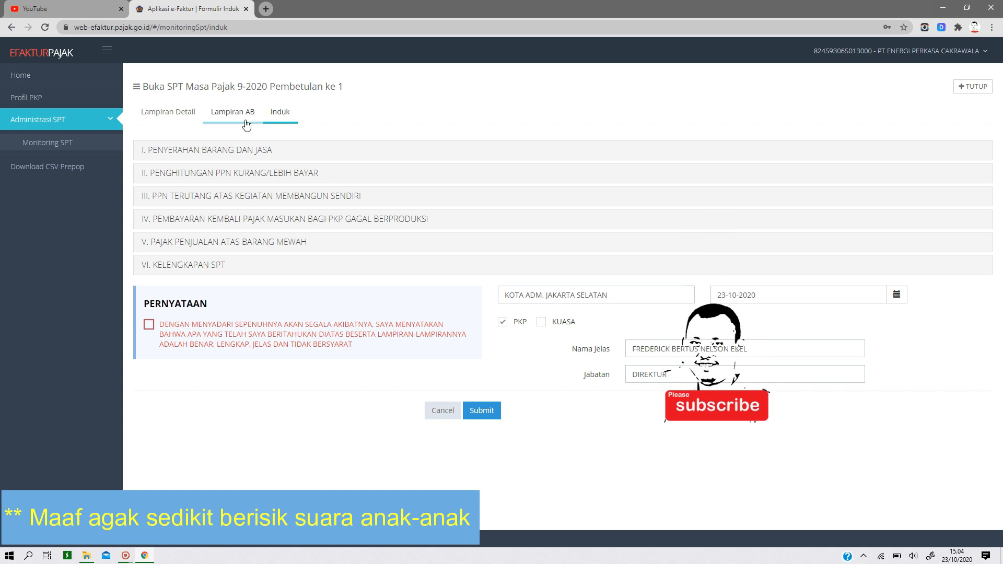
- Review Induk section I, recalculate section II through item E, and mark the overpayment as Butir II.F (SPT Pembetulan)
left_click(201, 150)
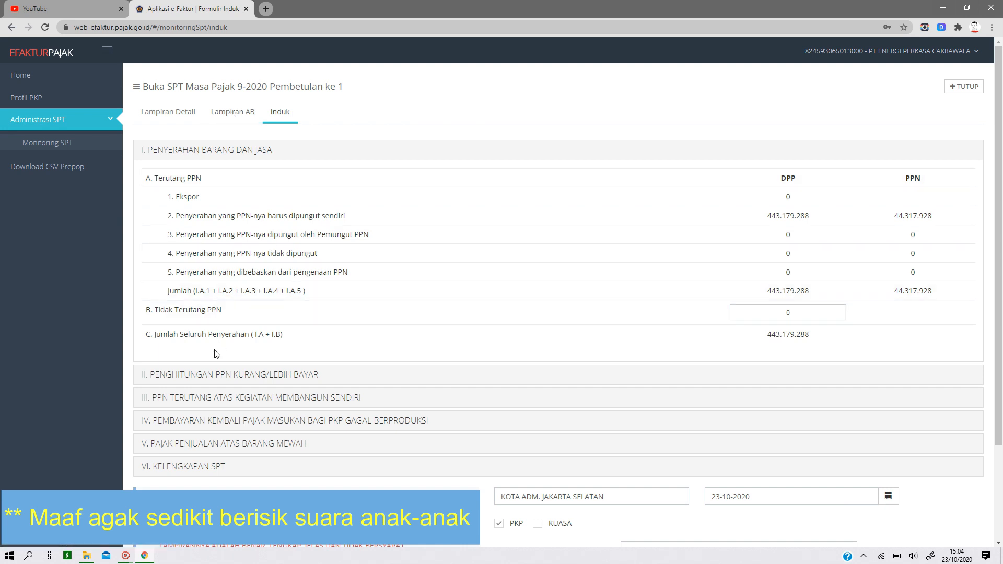
left_click(205, 380)
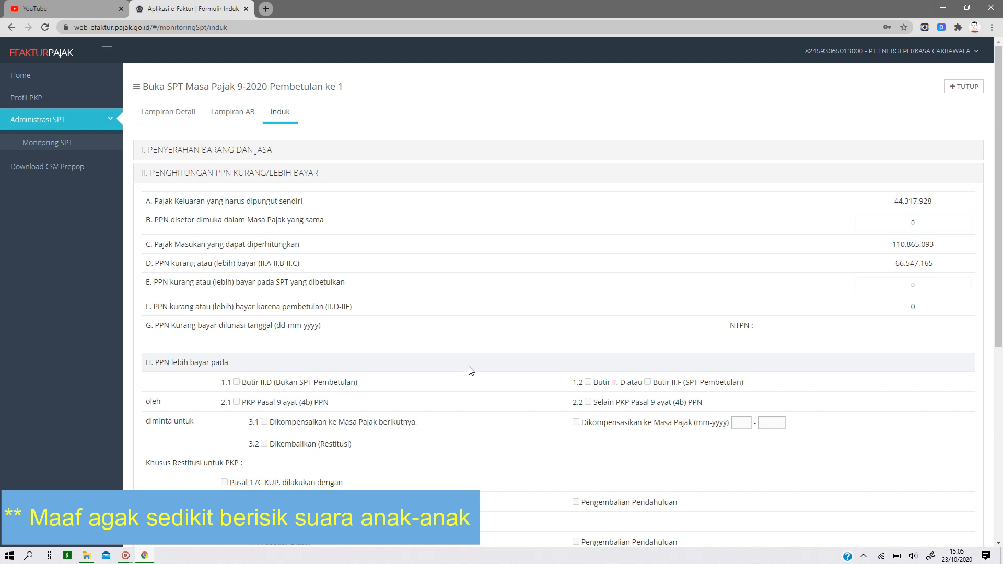
scroll(471, 371, "down", 1)
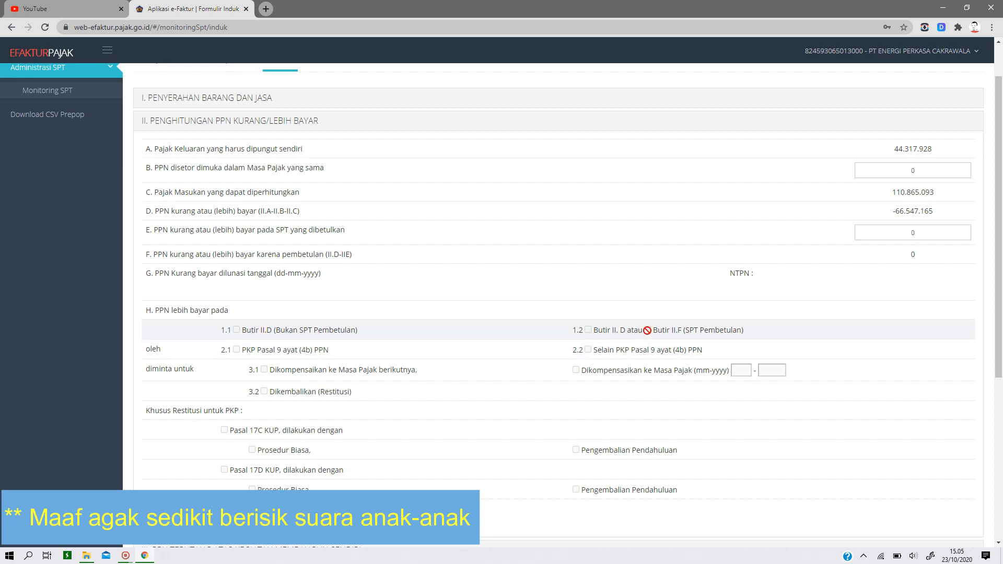
left_click(237, 349)
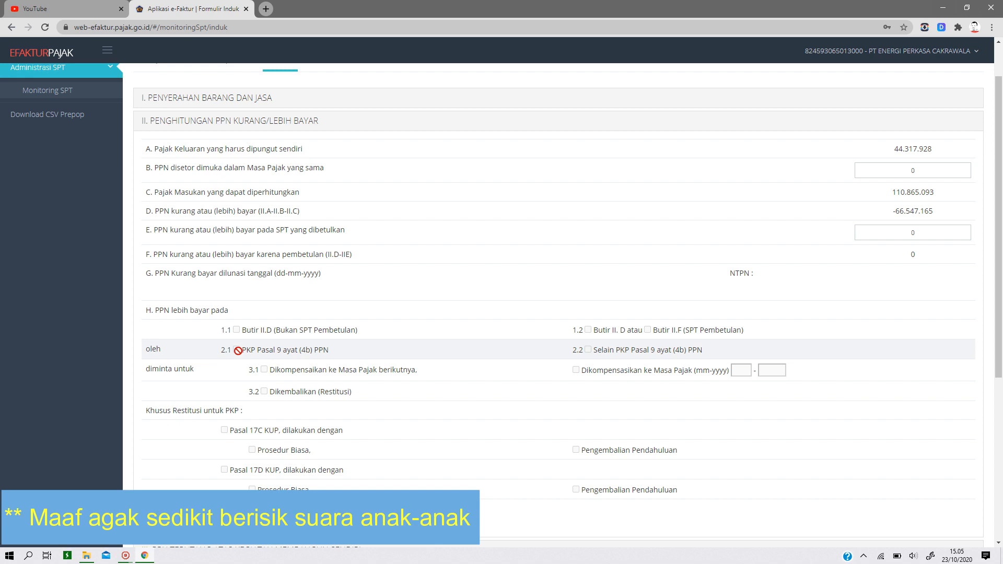
left_click(911, 232)
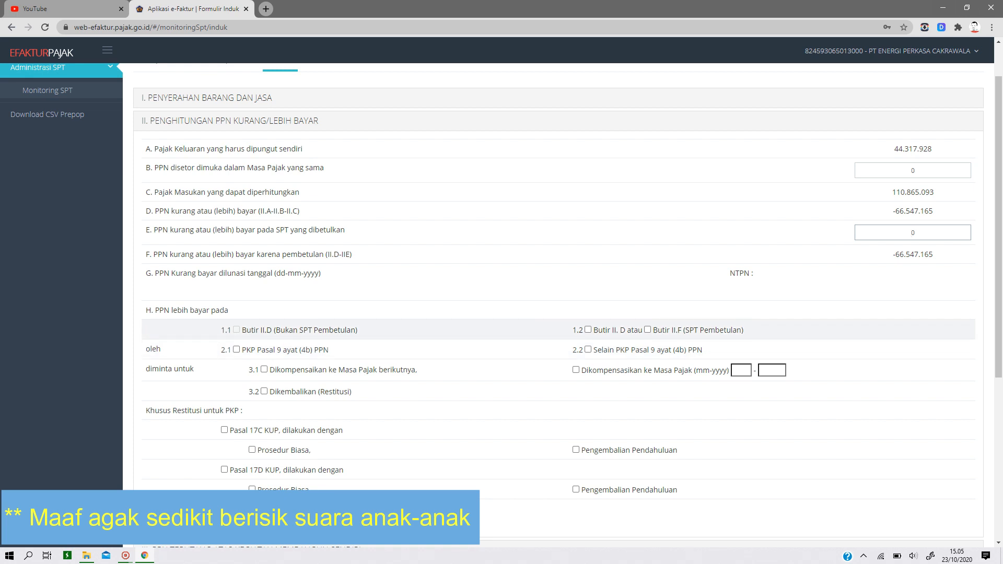
left_click(587, 330)
left_click(648, 330)
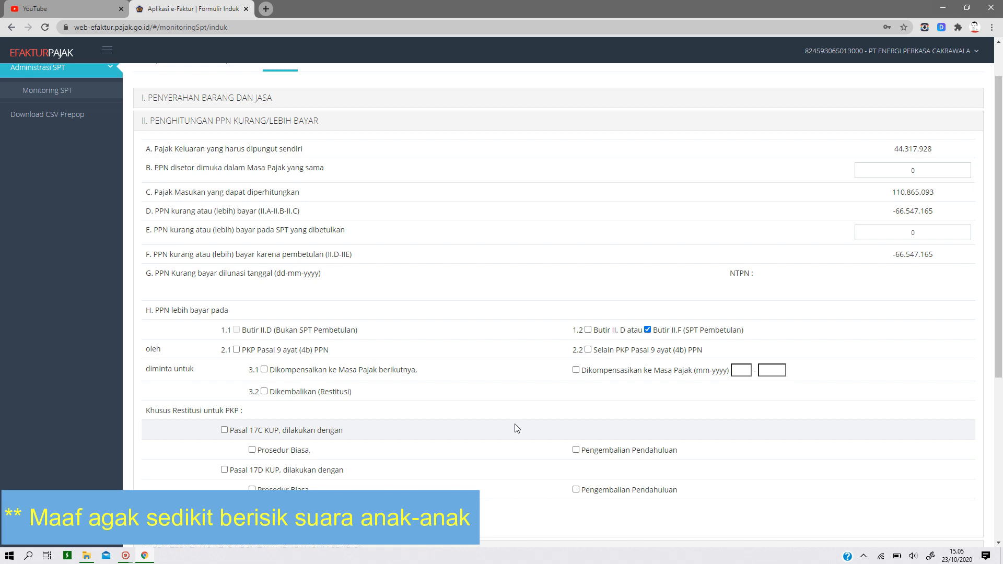
- Try compensating the overpayment to the next Masa Pajak, or to Masa Pajak 09-2020, and clear the entered period
left_click(265, 370)
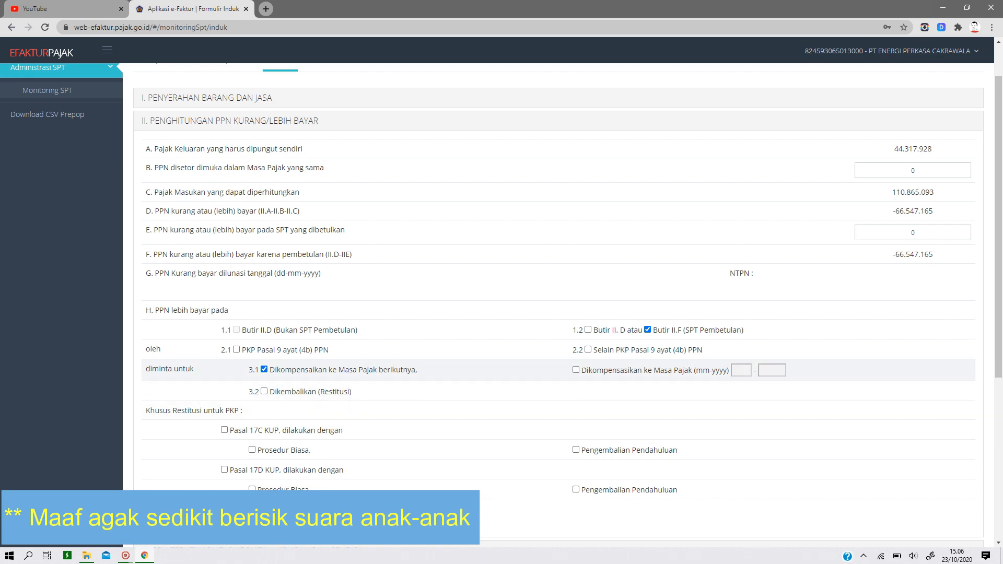
left_click(575, 369)
left_click(740, 370)
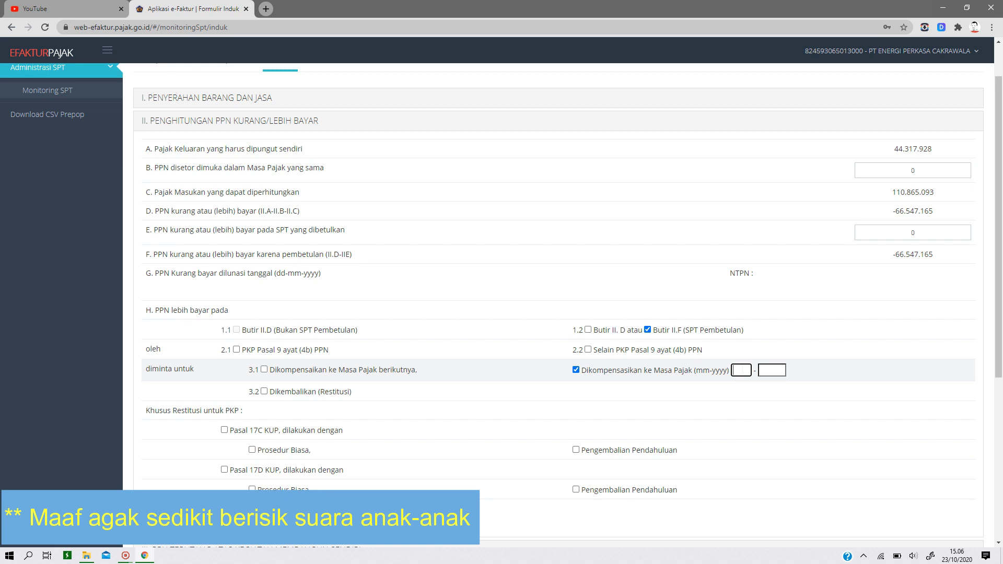
type("09")
left_click(772, 371)
type("2020")
key("ctrl+a")
key("BackSpace")
key("shift+Tab")
key("BackSpace")
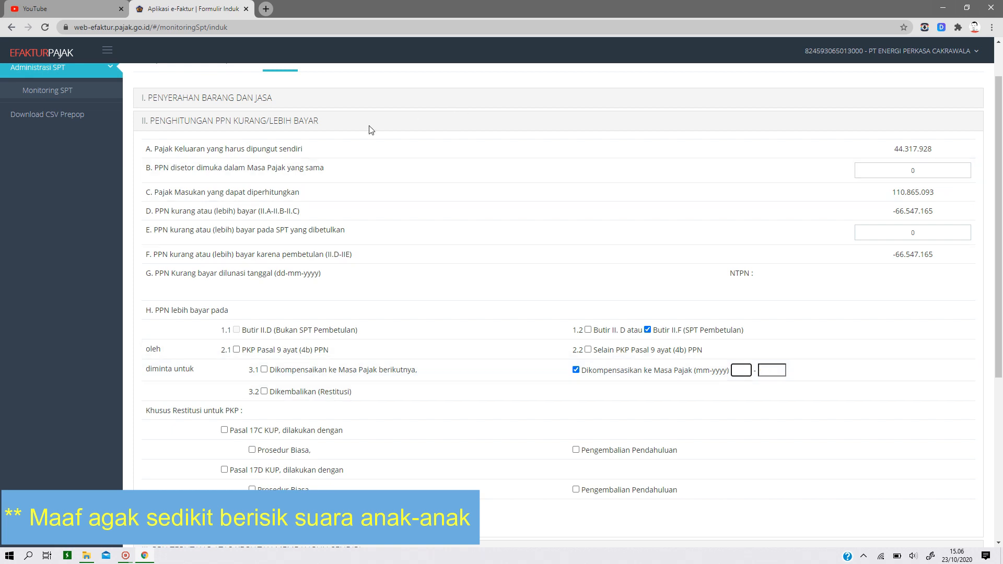
- Examine Lampiran AB's delivery and acquisition recaps and the correction compensation period fields under Perhitungan PM Yang Dapat Dikreditkan
scroll(282, 205, "up", 2)
left_click(230, 110)
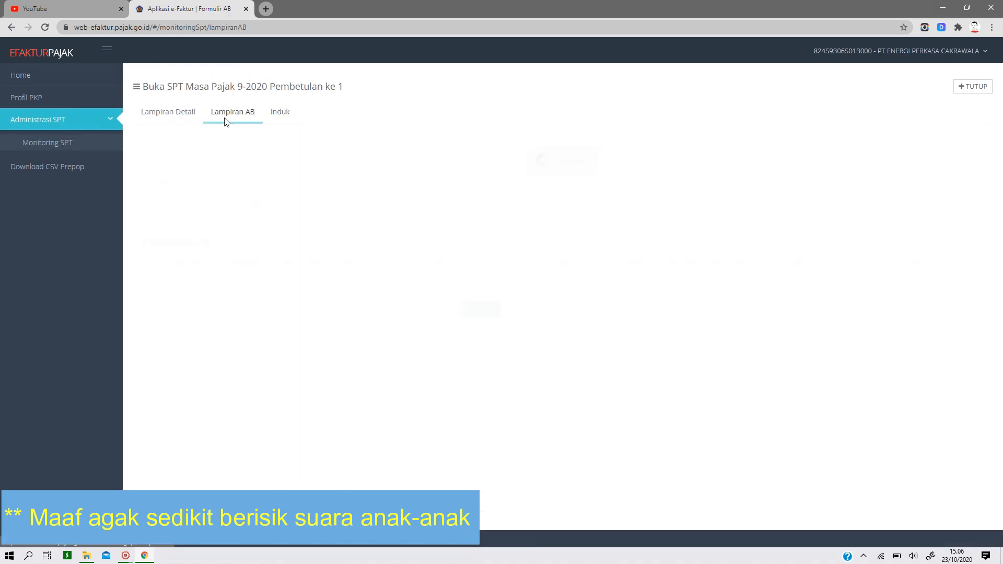
left_click(202, 174)
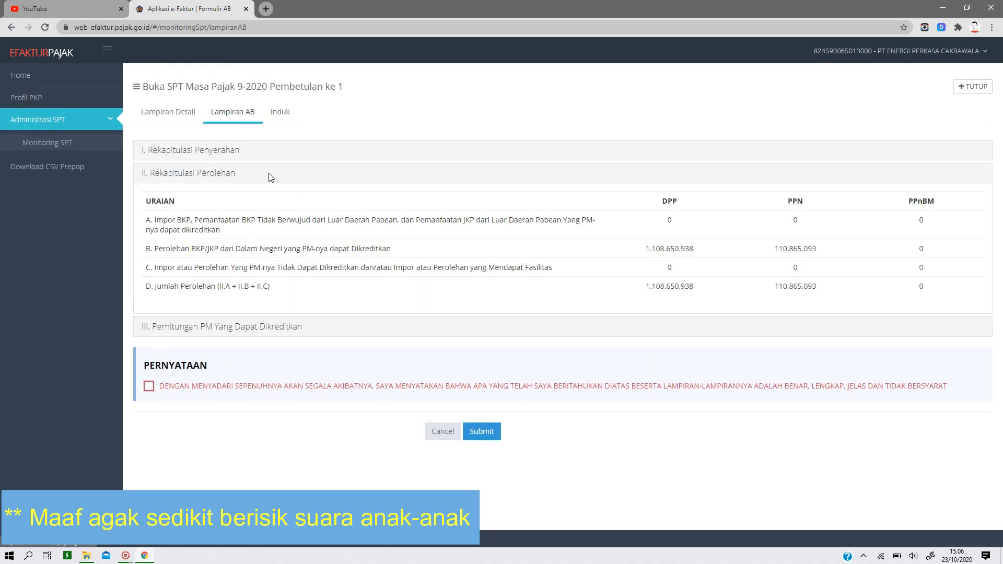
left_click(208, 152)
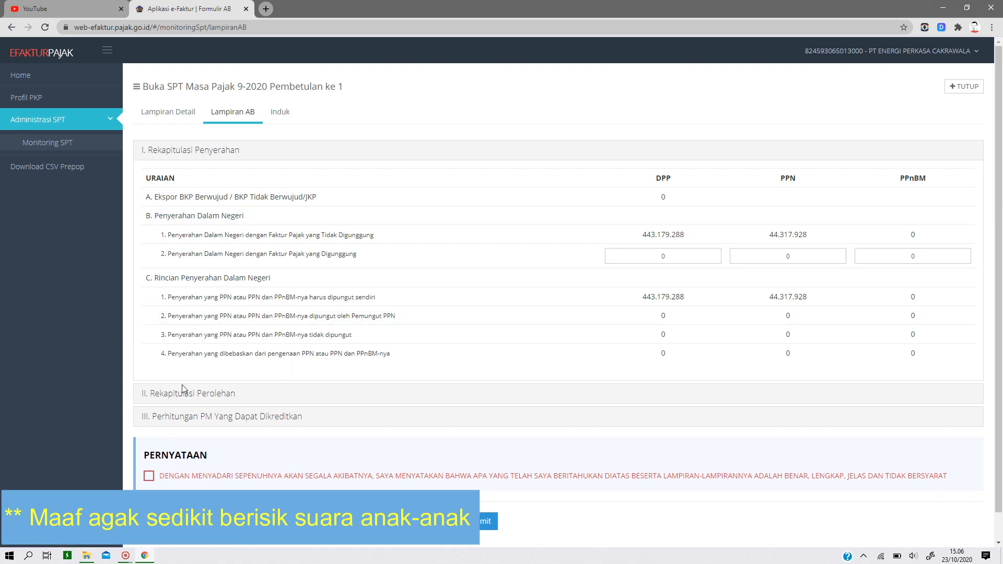
left_click(180, 415)
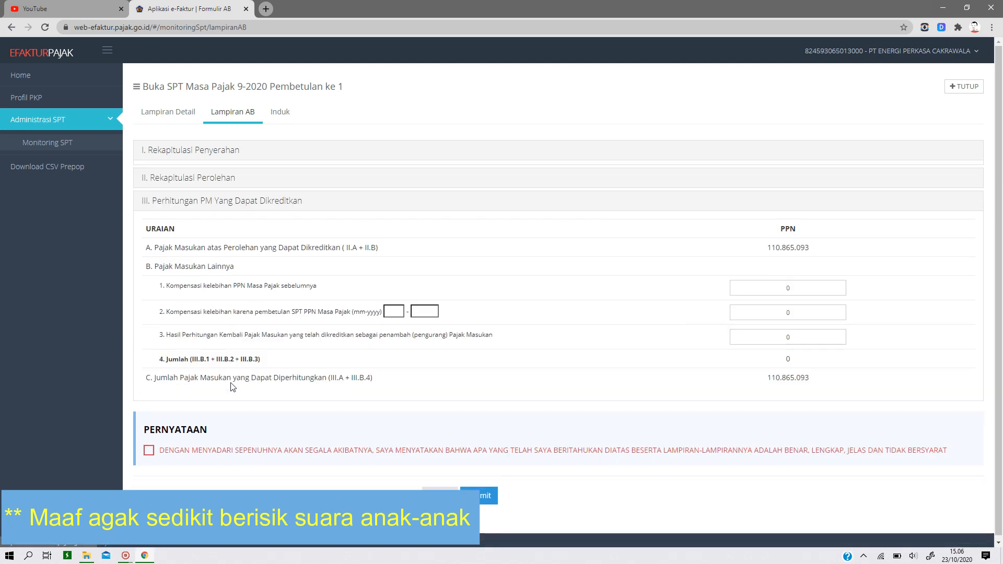
left_click(391, 308)
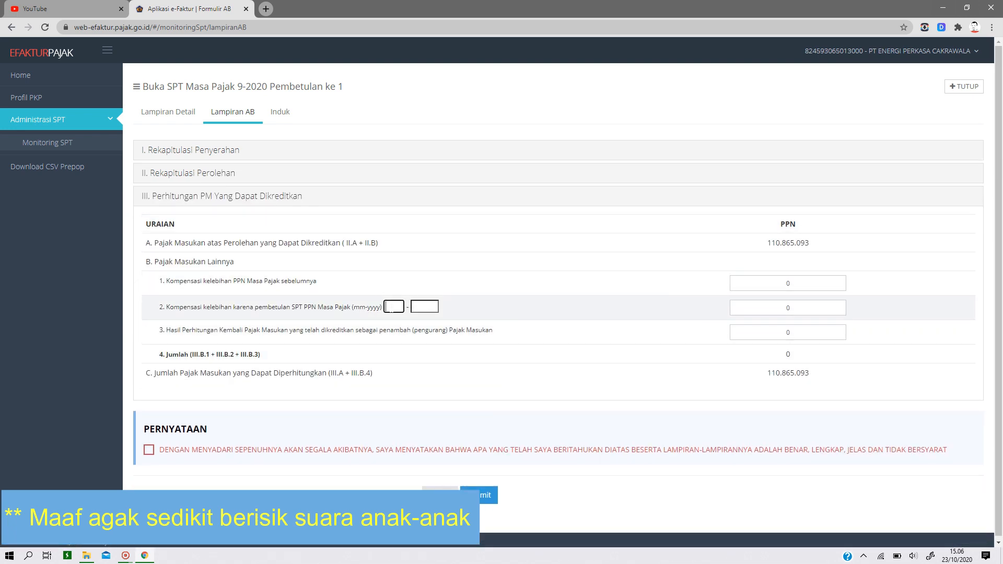
left_click(424, 306)
- Open Induk section II and recalculate item F, keeping item E (PPN pada SPT yang dibetulkan) at 0
left_click(280, 113)
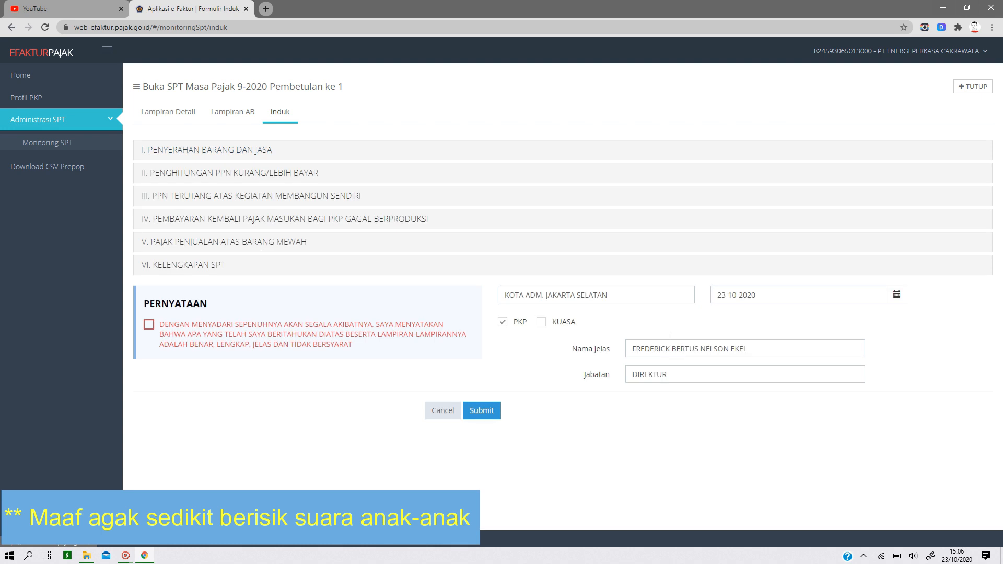
left_click(230, 175)
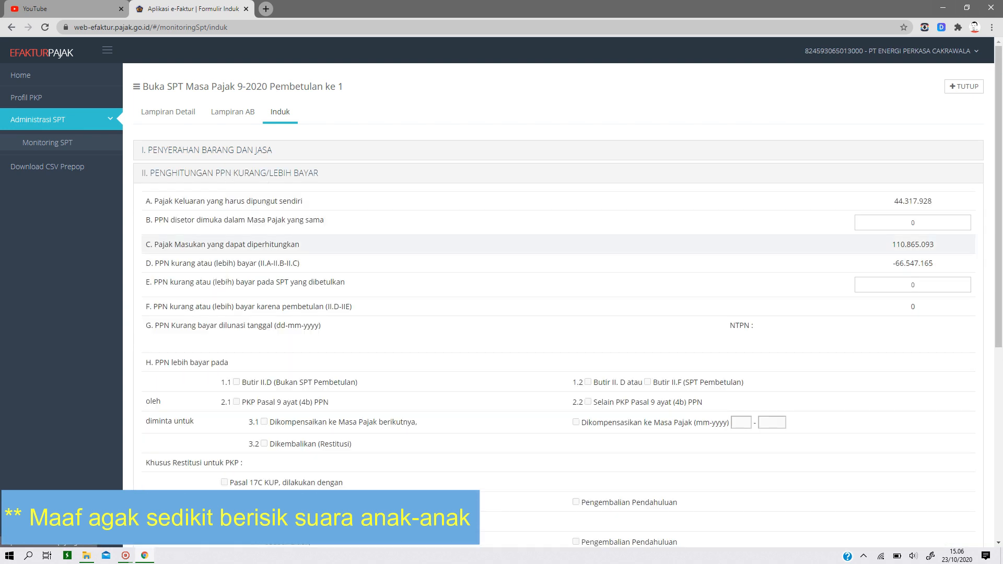
scroll(374, 451, "down", 2)
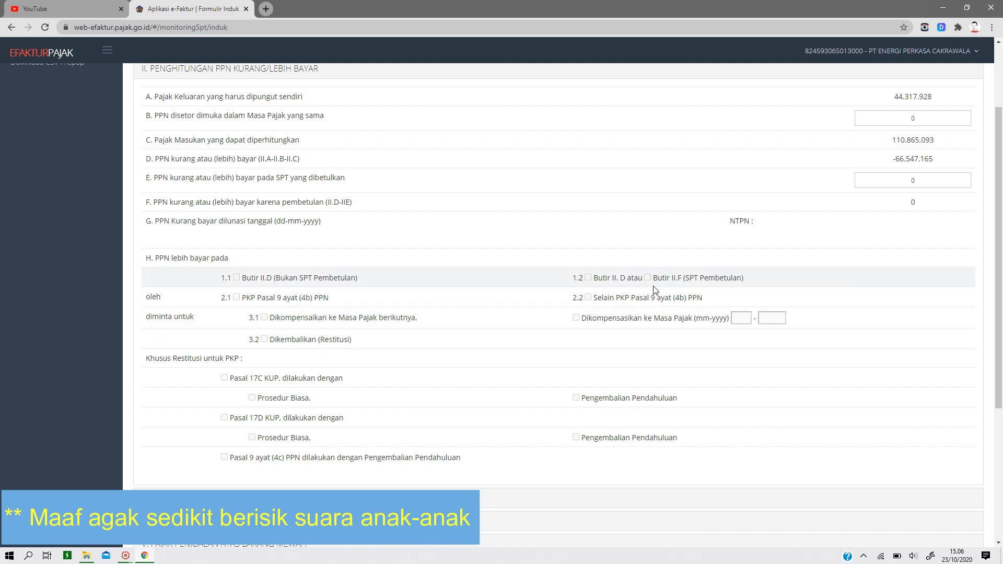
left_click(917, 178)
double_click(925, 180)
left_click(919, 207)
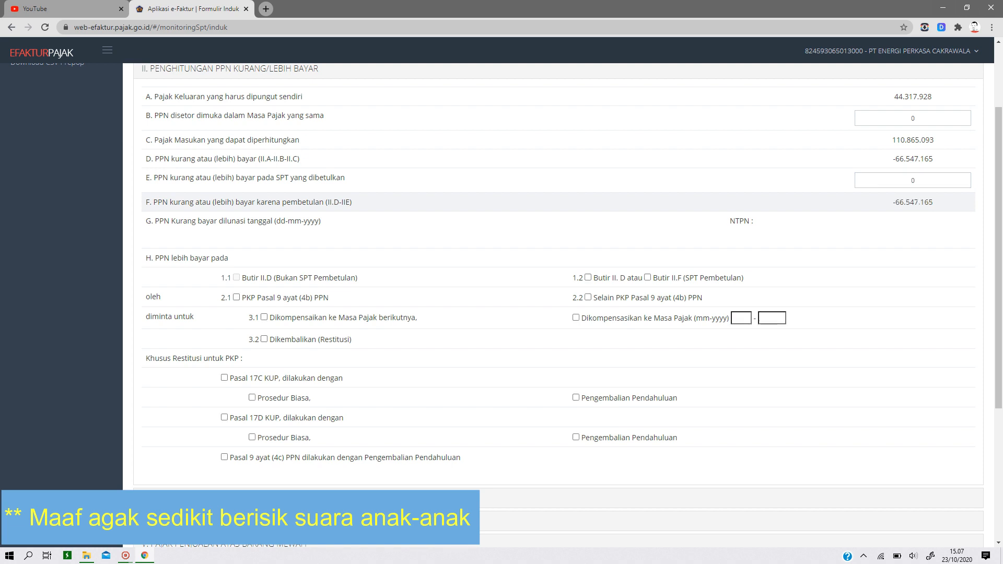
- In item H, mark the overpayment as 1.2 Butir II.D and request 3.1 compensation to the next Masa Pajak
left_click(648, 279)
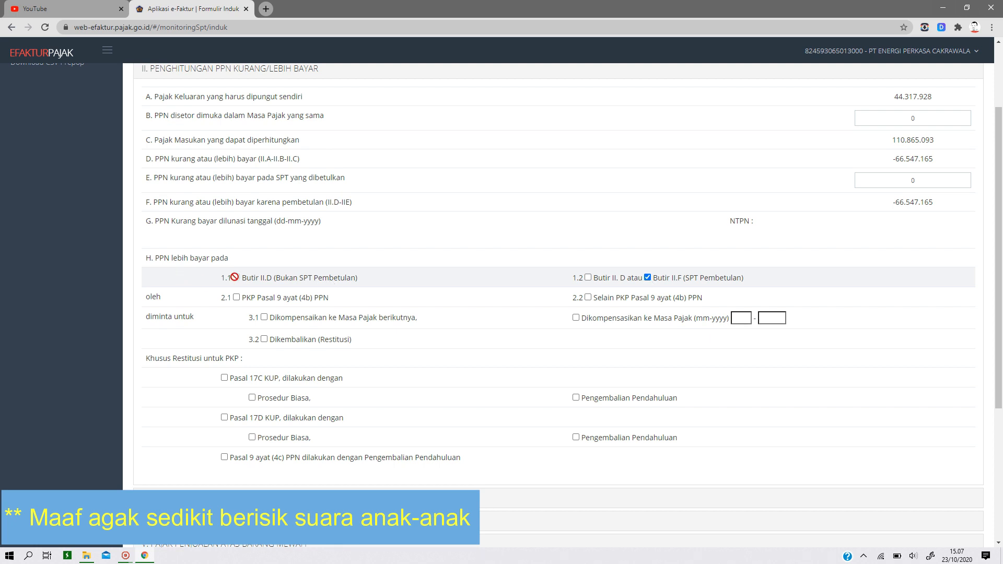
left_click(587, 277)
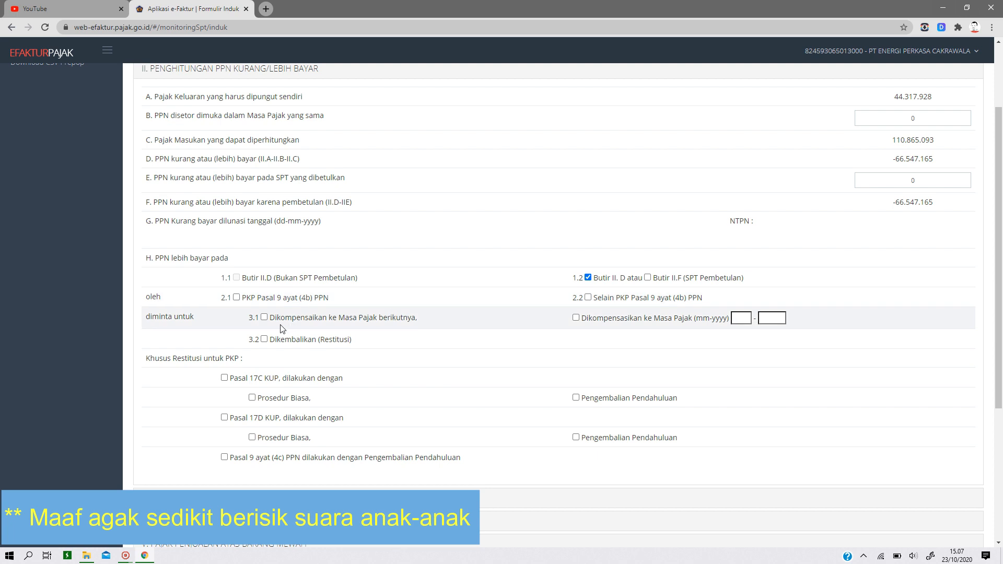
left_click(264, 317)
left_click(264, 317)
left_click(264, 317)
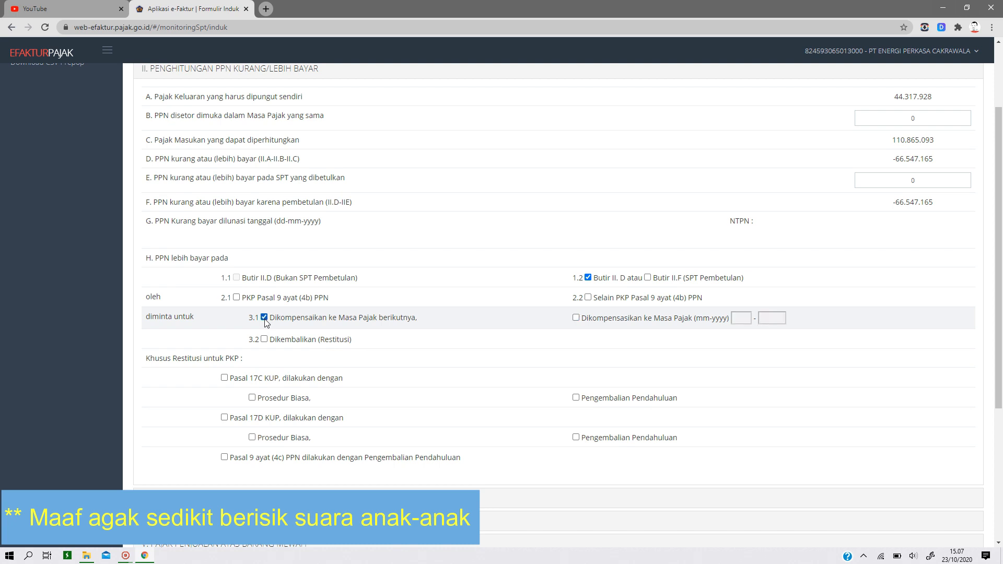
- Review Induk sections III to VI, covering self-construction PPN, input tax repayment, luxury goods tax and Kelengkapan SPT
scroll(558, 382, "down", 2)
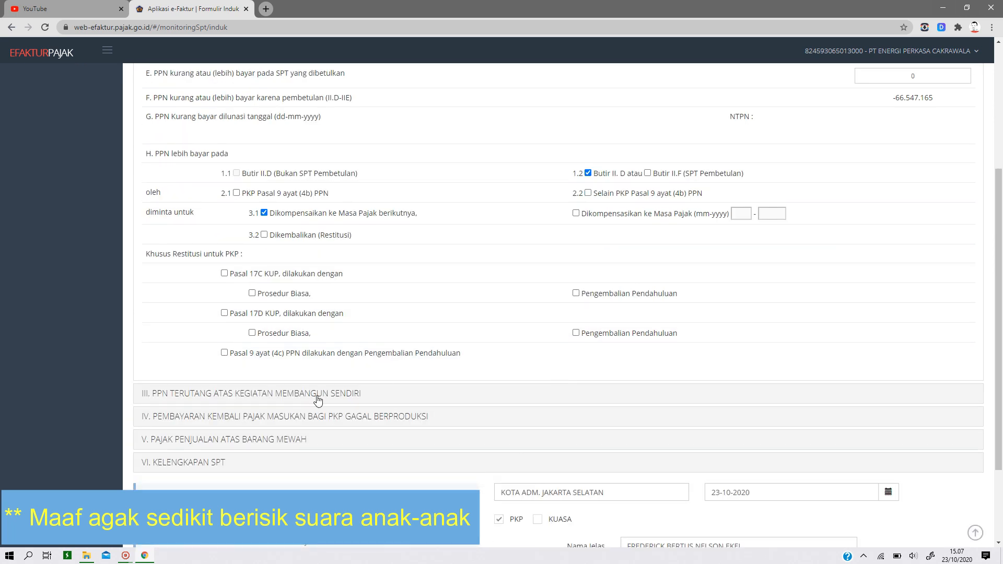
left_click(219, 393)
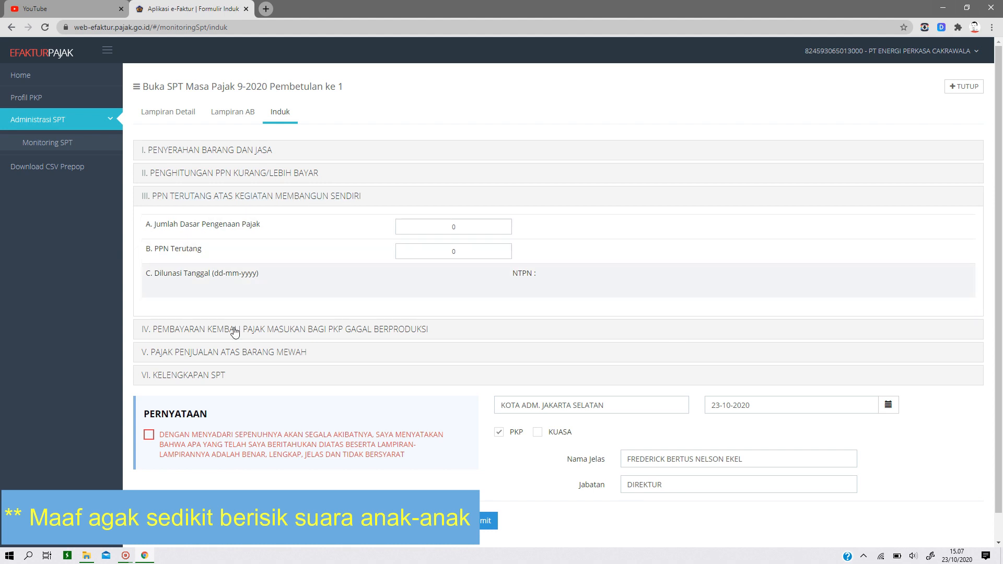
left_click(299, 330)
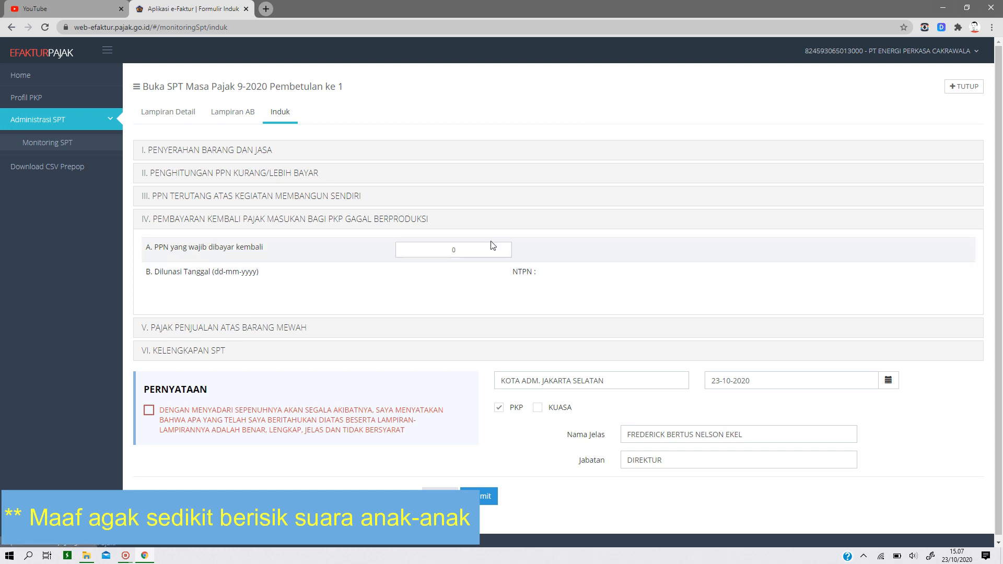
left_click(473, 250)
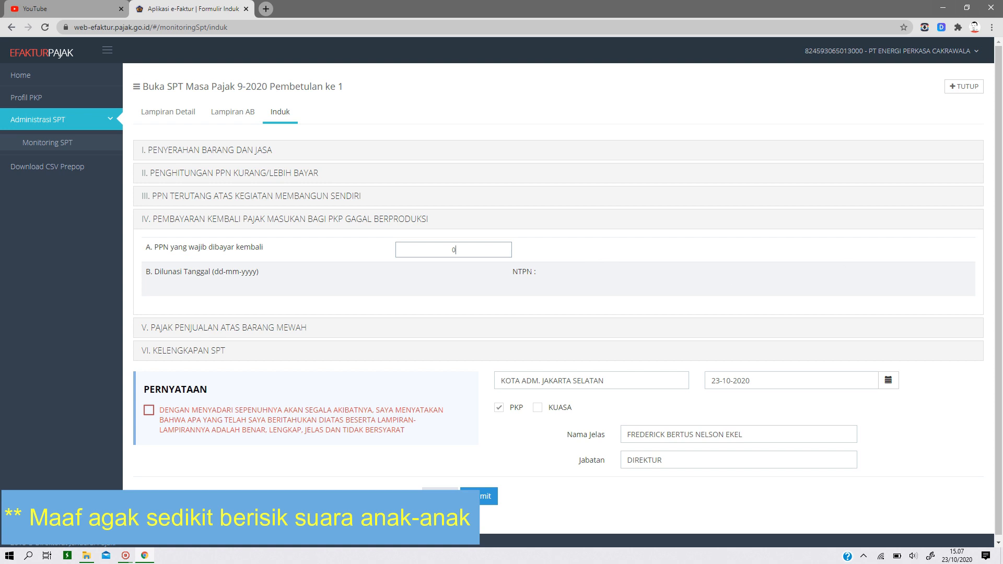
left_click(216, 329)
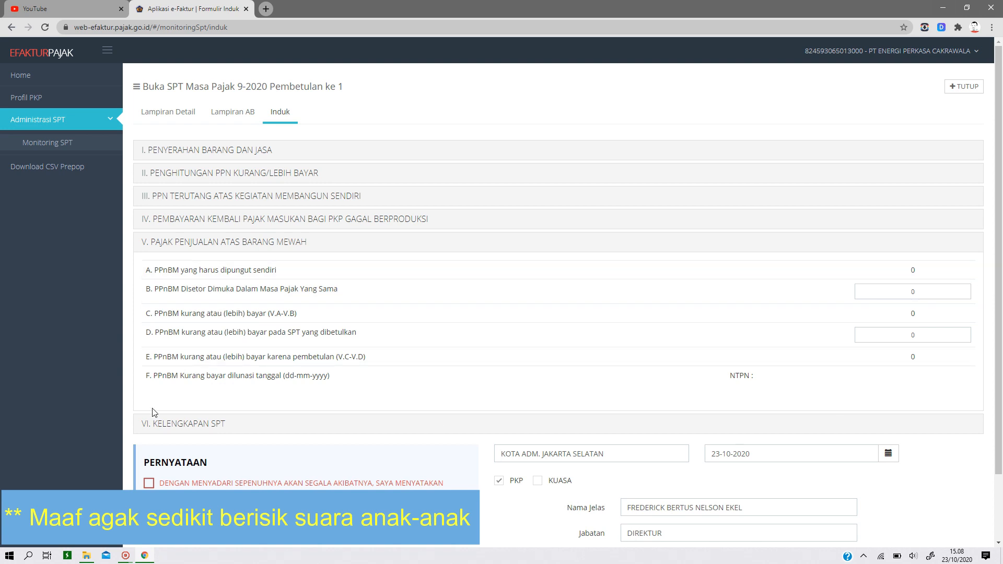
left_click(172, 425)
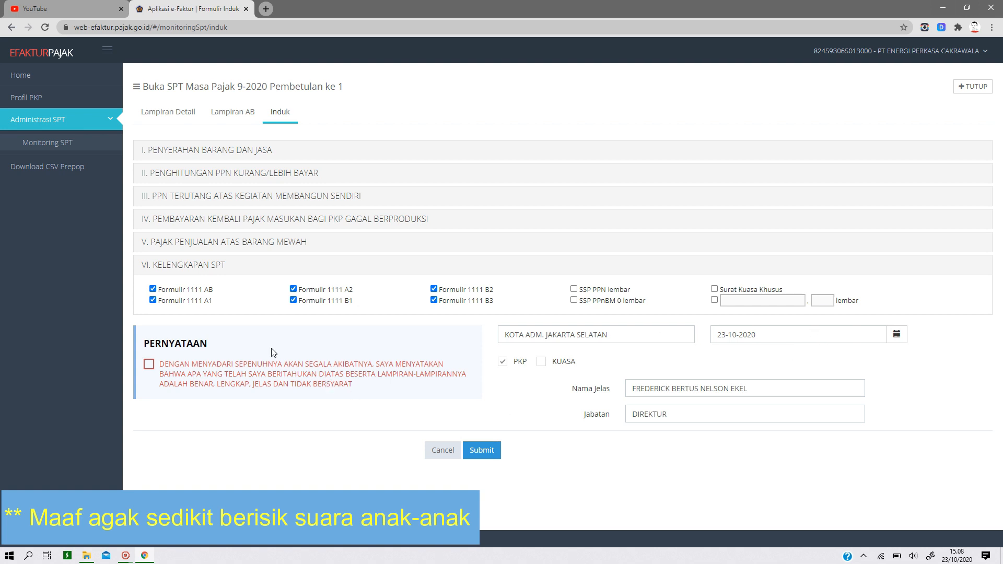
- Accept Induk's PERNYATAAN declaration, submit the form and acknowledge the submission notice
left_click(150, 365)
left_click(481, 450)
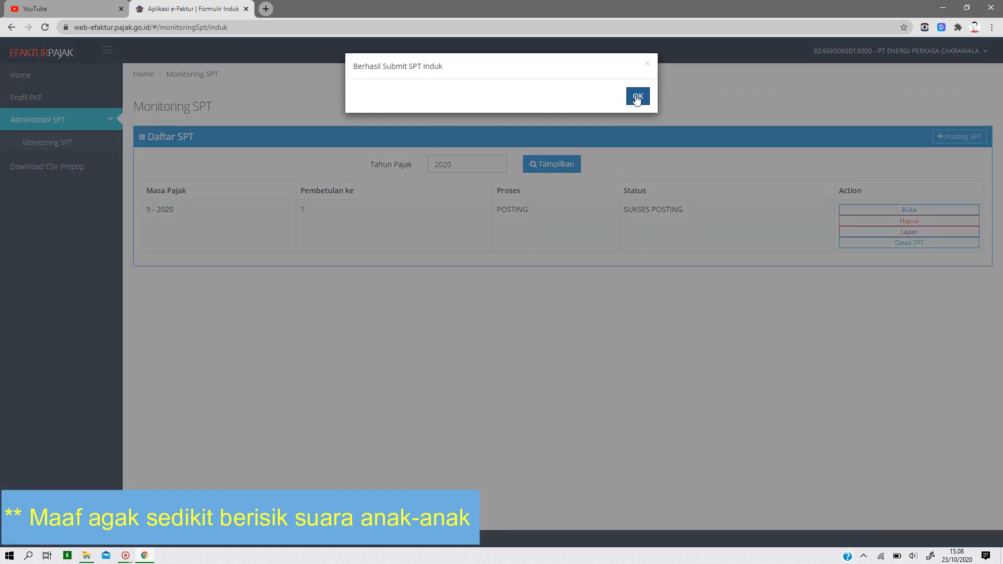
left_click(637, 96)
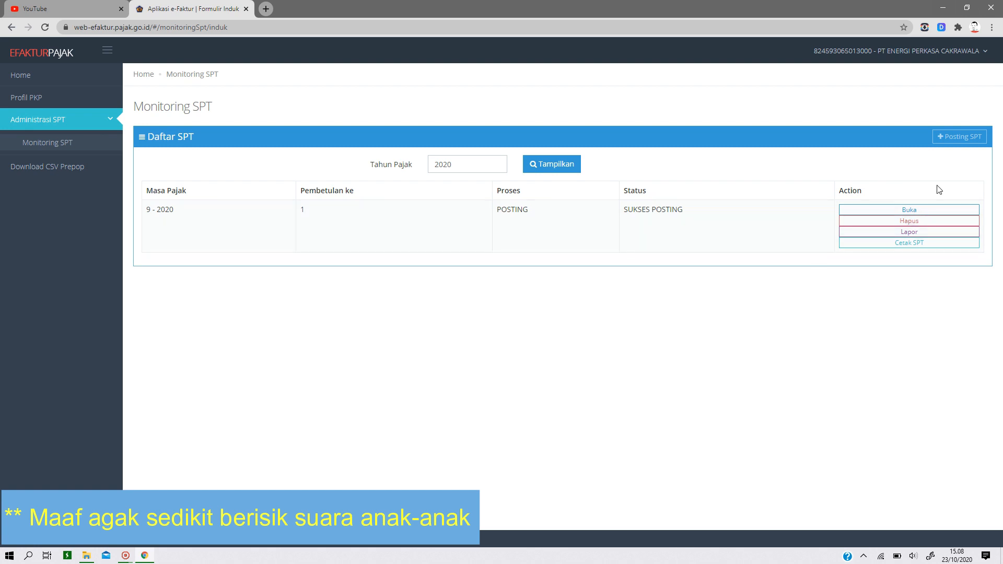